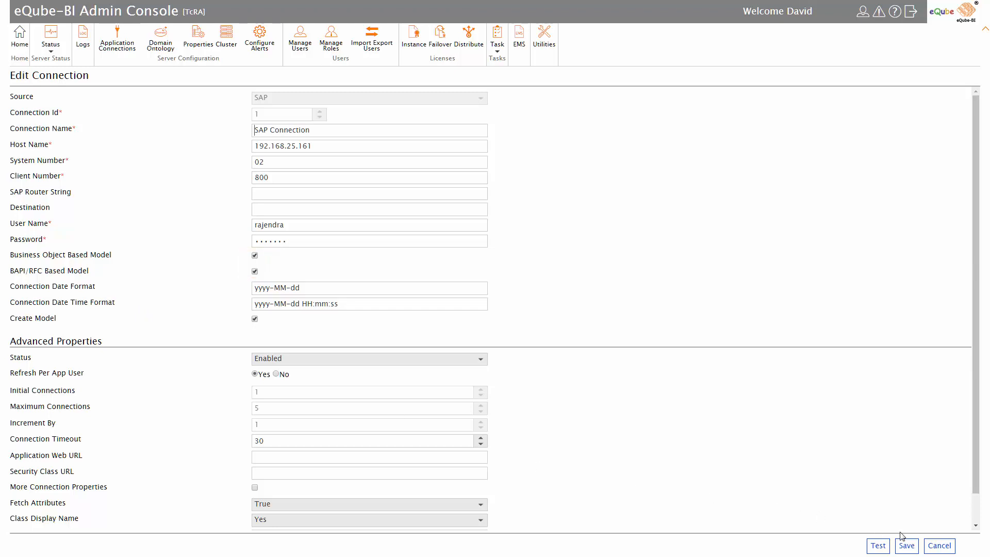
Discard the SAP Connection edits and sign out of the Admin Console.
left_click(952, 547)
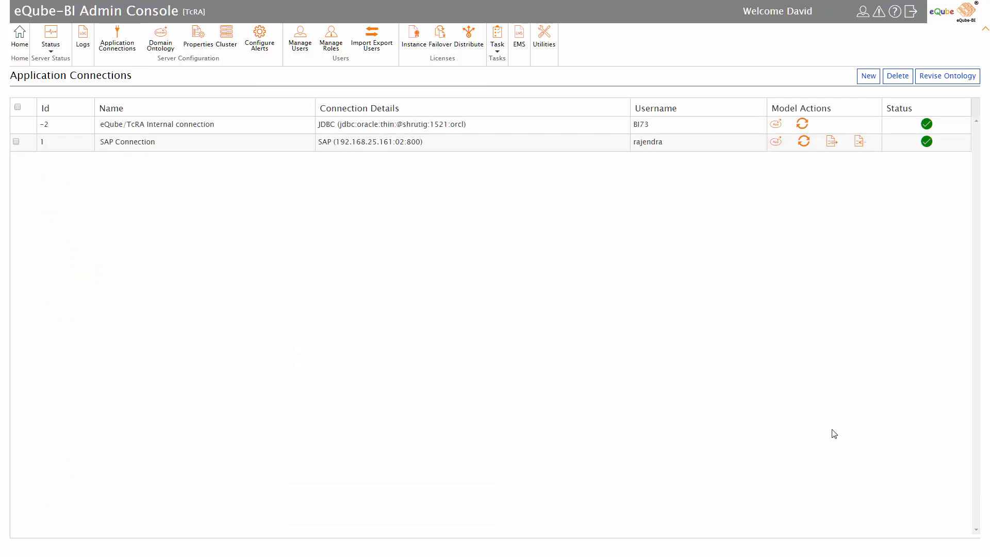
left_click(915, 18)
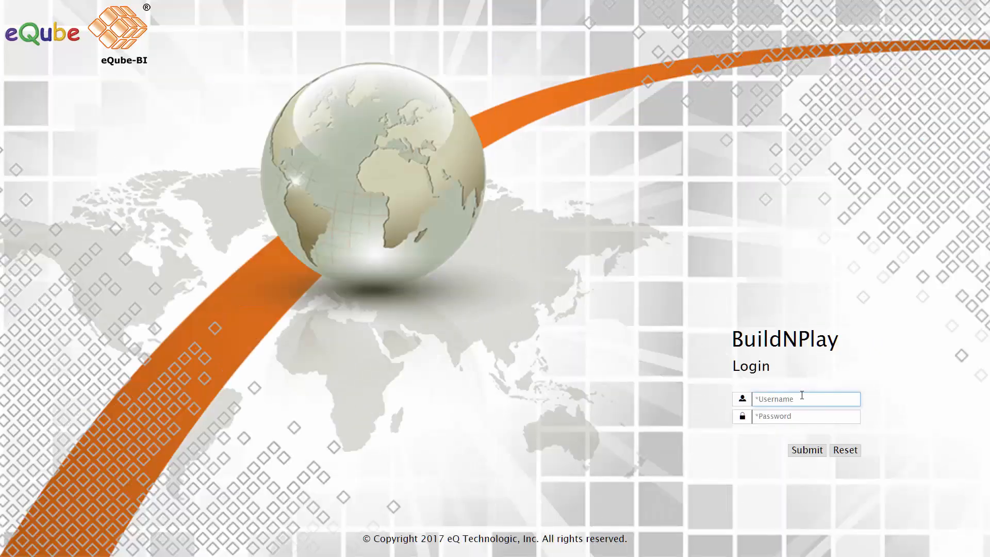
Sign in to BuildNPlay with the user's name and password.
type("david")
left_click(798, 415)
type("****")
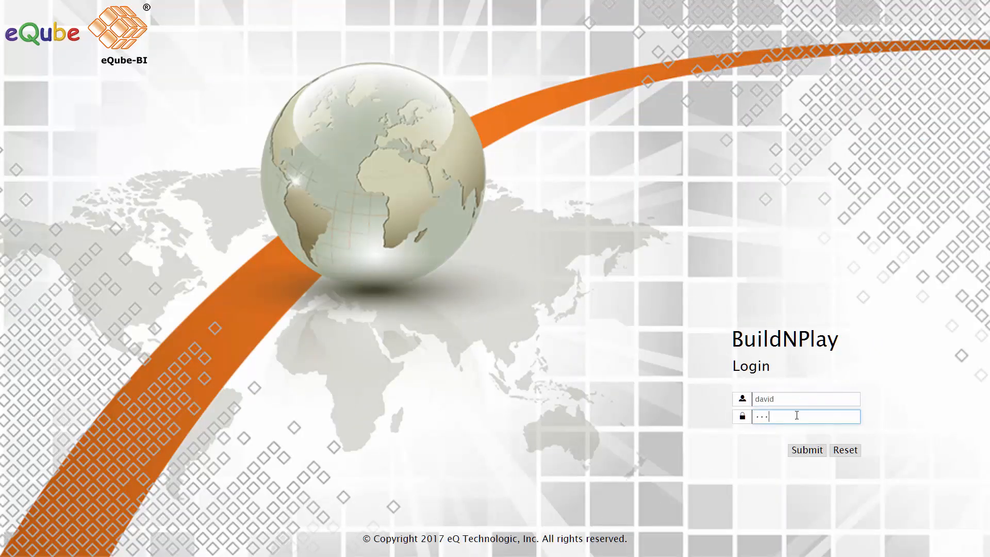
left_click(798, 450)
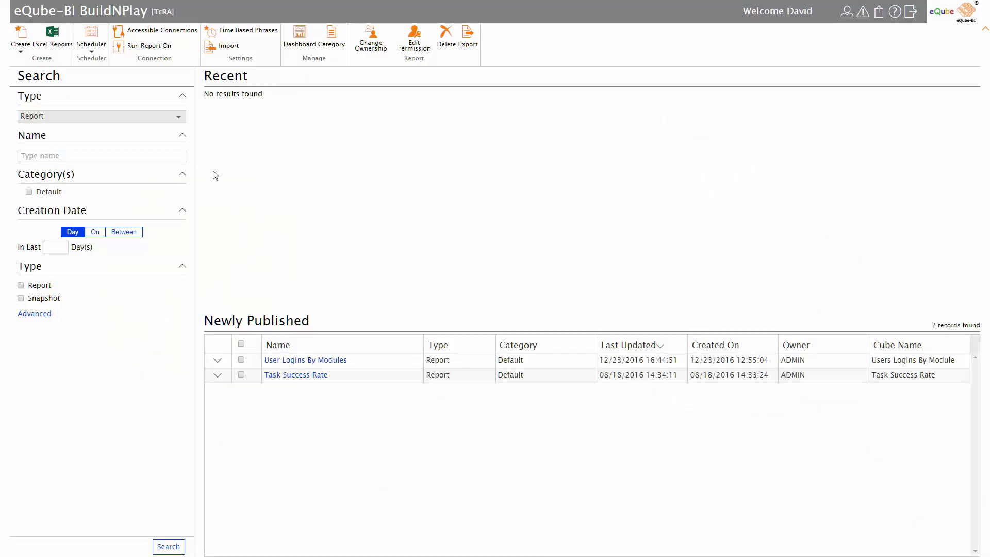
Create the cube 'Sales Order Dashboard' on SAP Connection and name its first source CustomerLevel.
left_click(23, 50)
left_click(30, 63)
type("Sales Order Dashboard")
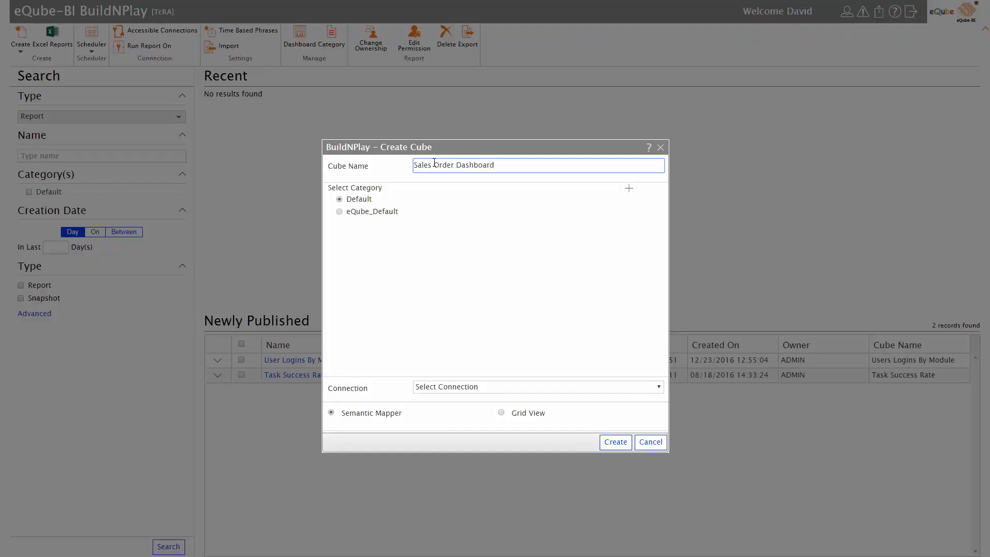
left_click(465, 388)
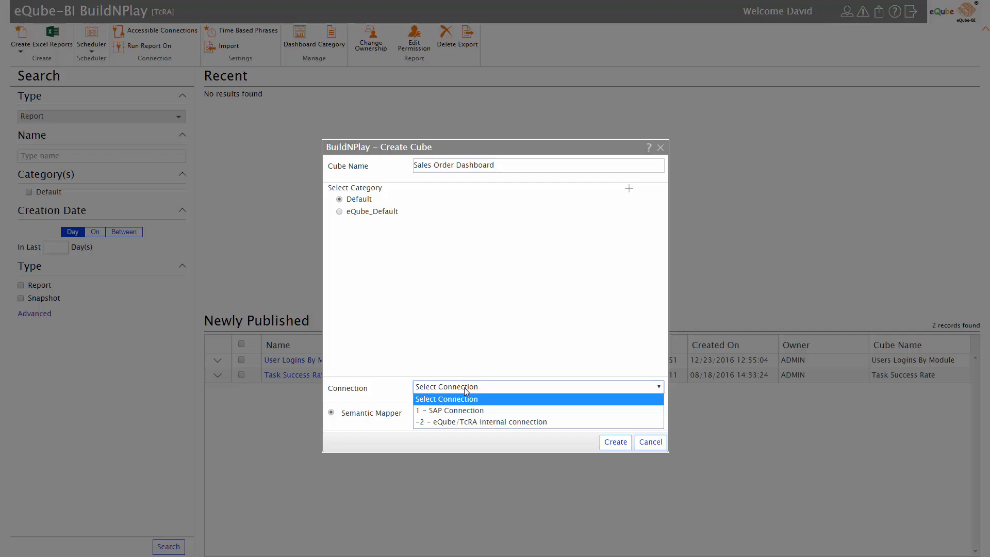
left_click(465, 411)
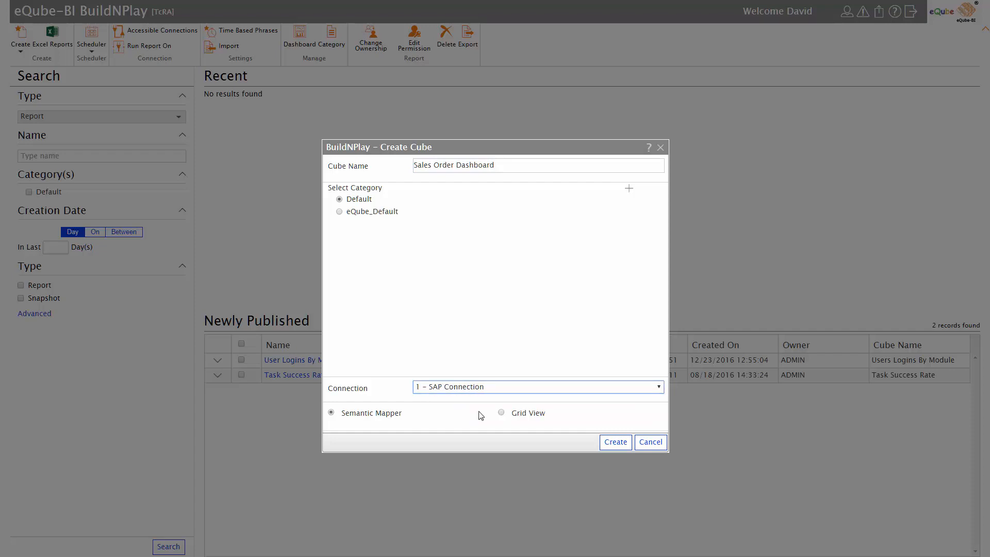
left_click(609, 443)
type("CustomerLevel")
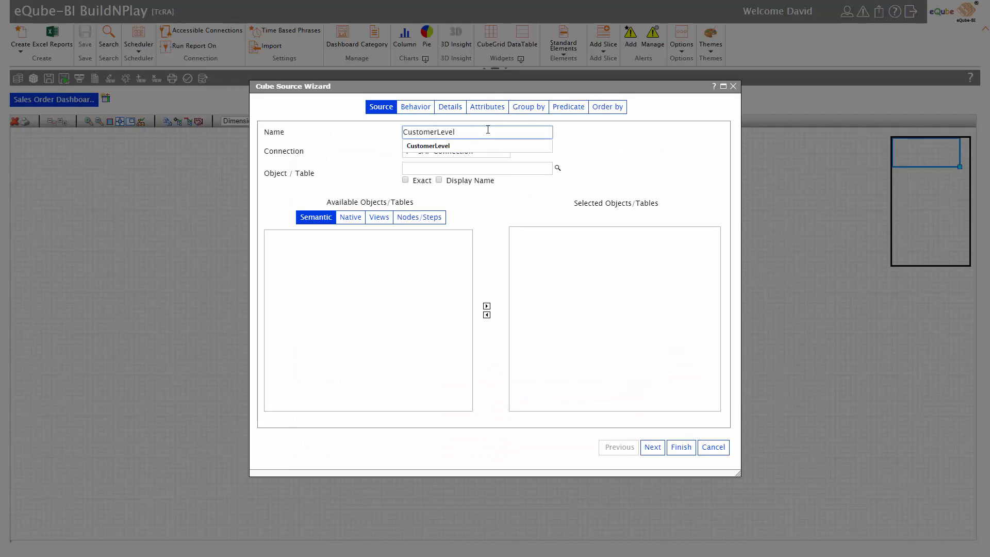
Add BAPI_CUSTOMER_GETDETAIL1 as the CustomerLevel source object.
left_click(488, 164)
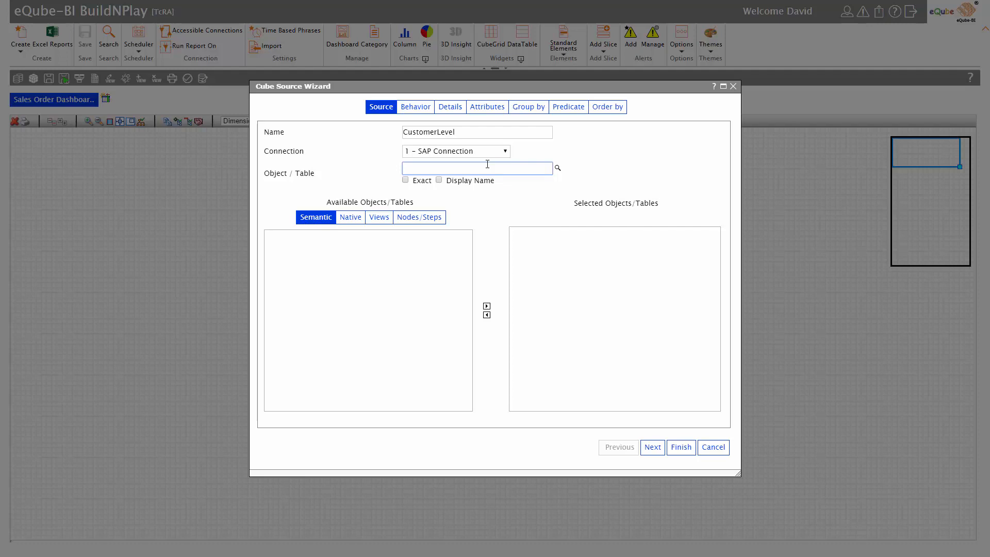
type("BAPI_CUSTOMER_GETDETAI")
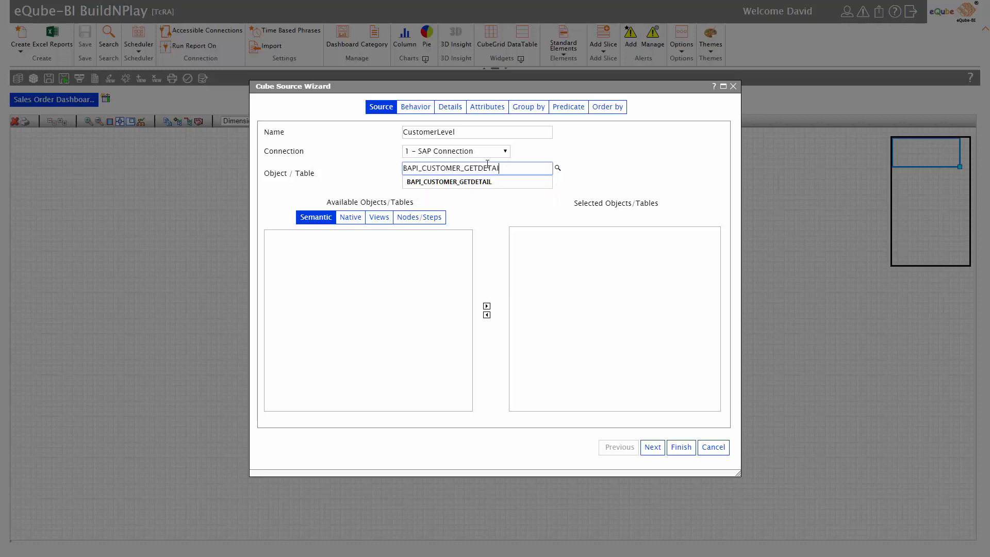
type("L")
left_click(484, 179)
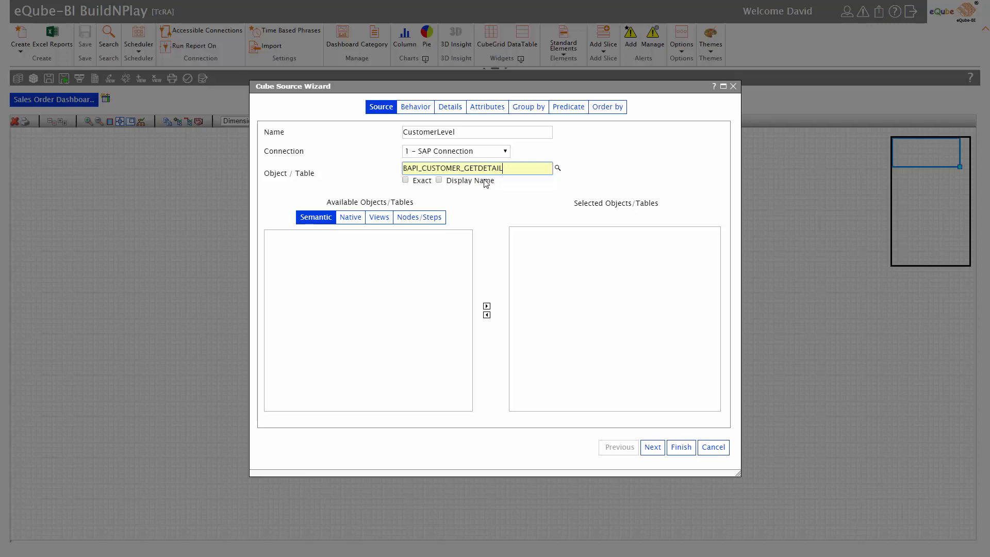
double_click(358, 276)
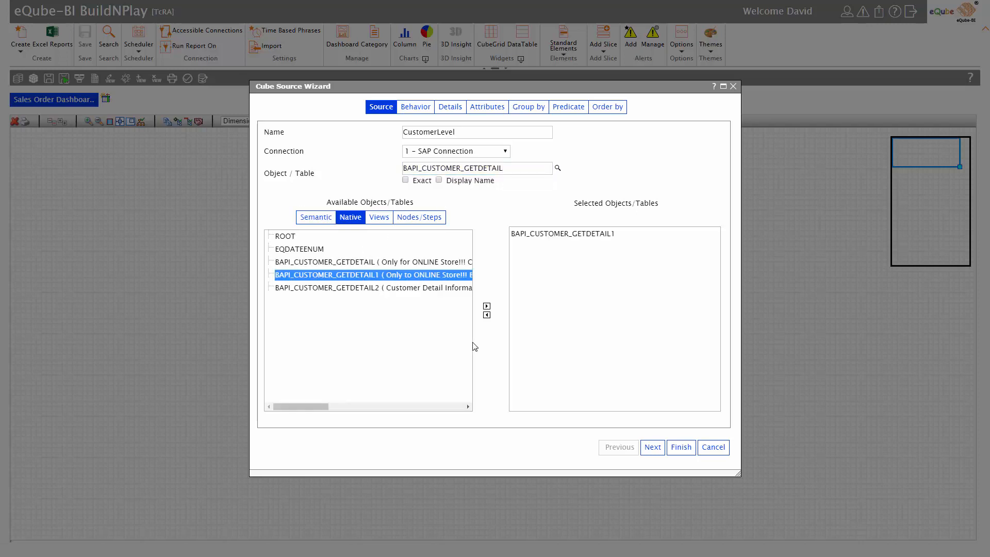
left_click(653, 446)
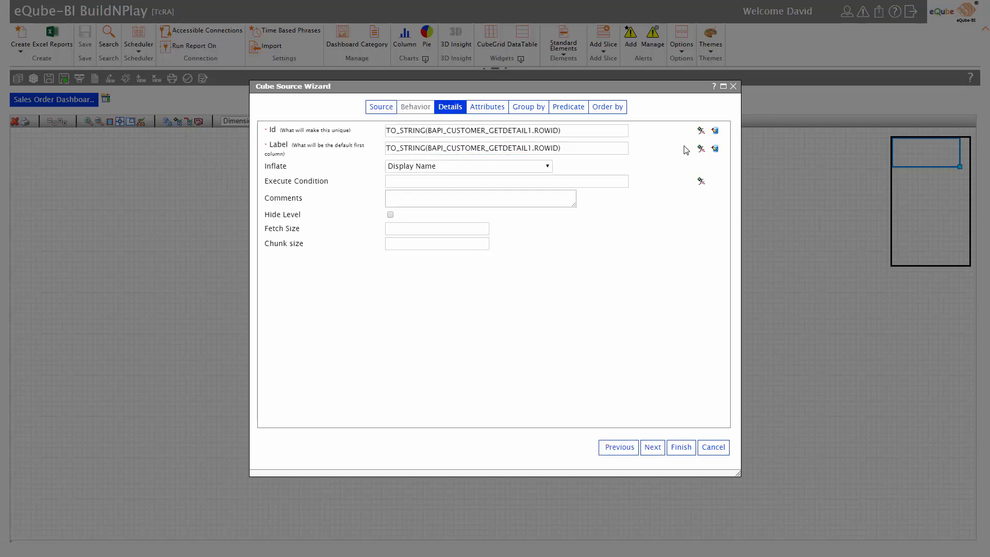
Set the level's label expression to the company NAME attribute.
left_click(700, 149)
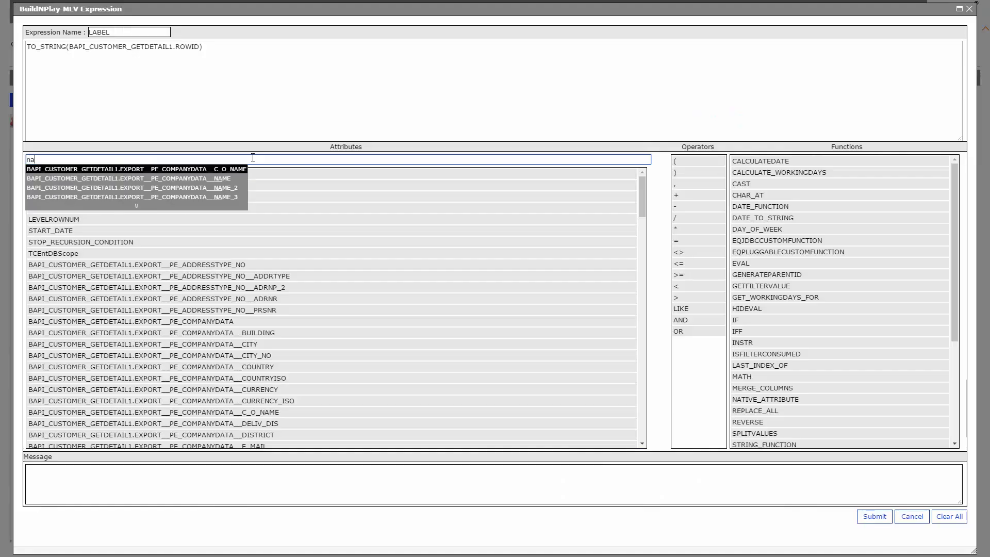
key("Down")
key("Return")
key("Return")
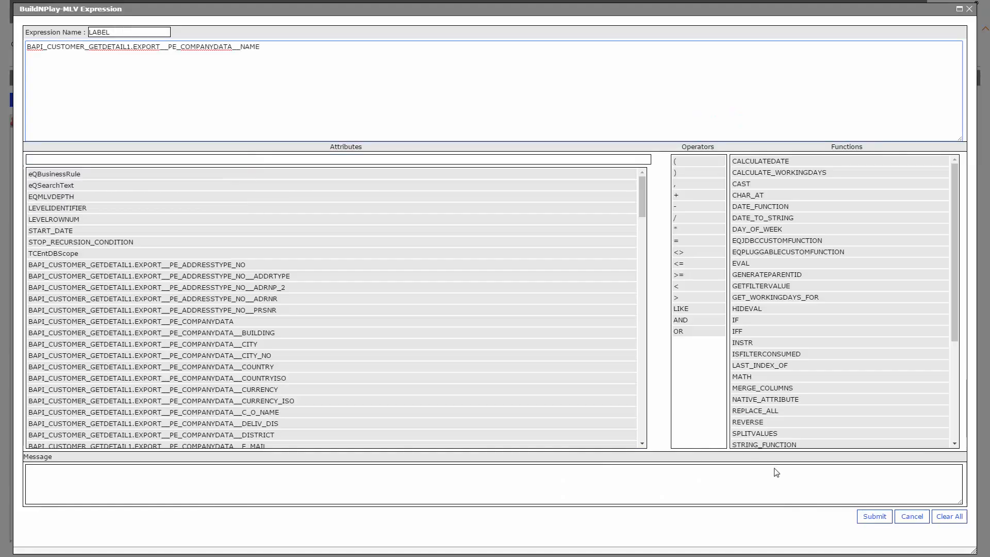
left_click(871, 517)
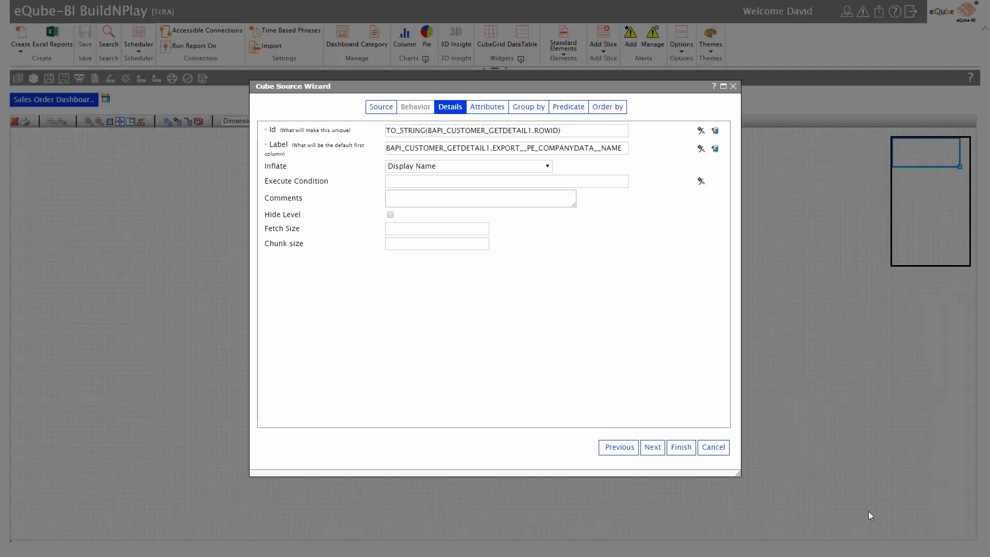
Add the street and customer number attributes to the level.
left_click(658, 449)
left_click(426, 382)
type("street")
key("Down")
key("Down")
key("Return")
key("Return")
type("custom")
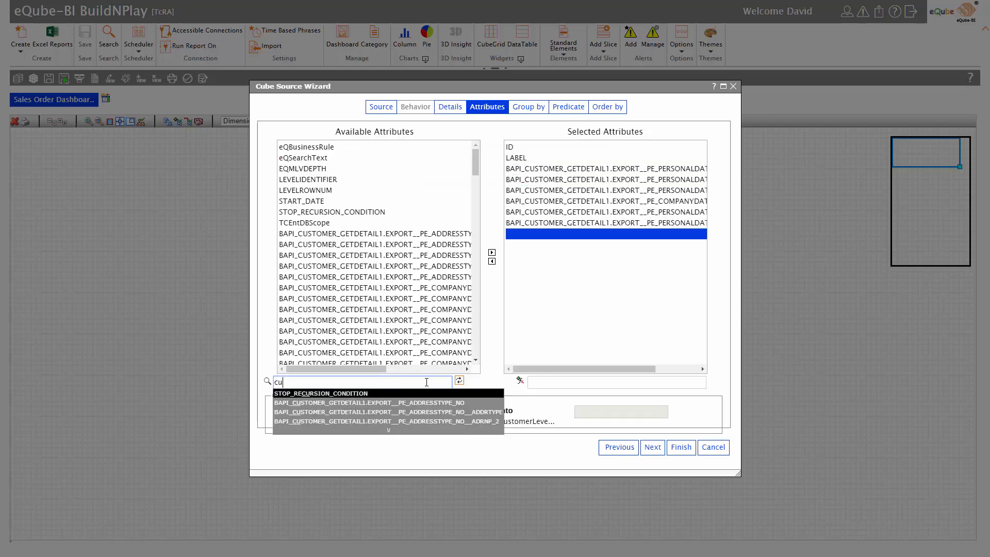
key("Return")
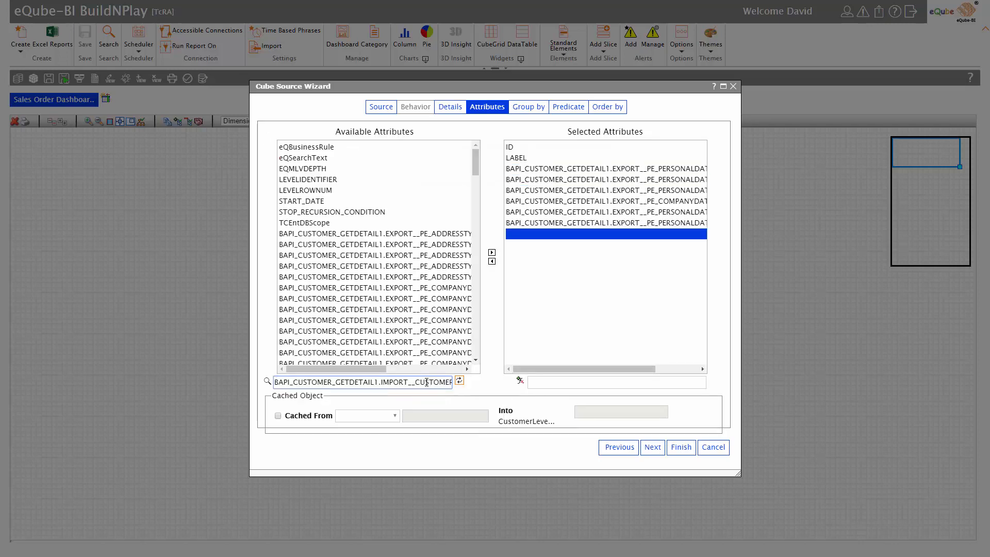
key("Return")
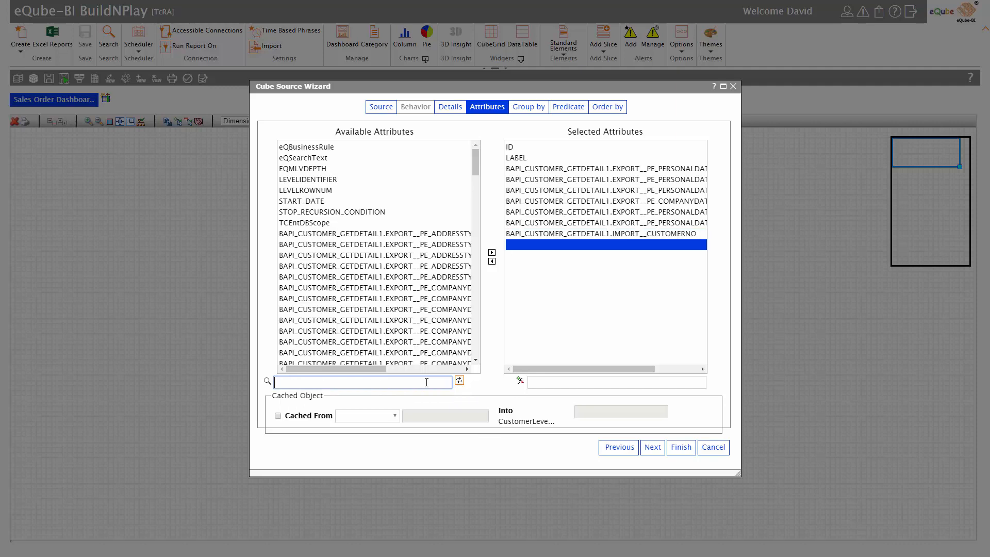
Finish the CustomerLevel source and enlarge its box on the canvas.
left_click(650, 449)
left_click(648, 449)
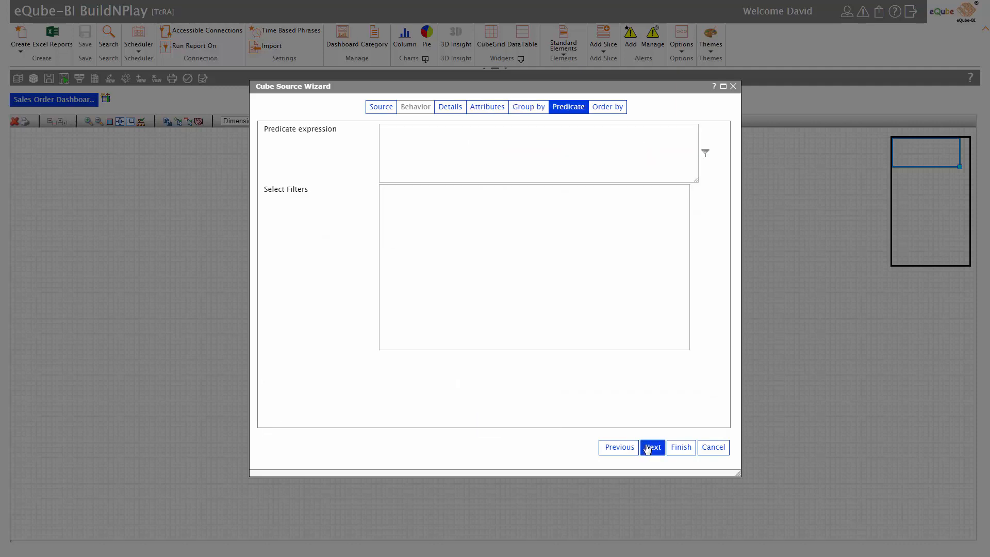
left_click(648, 450)
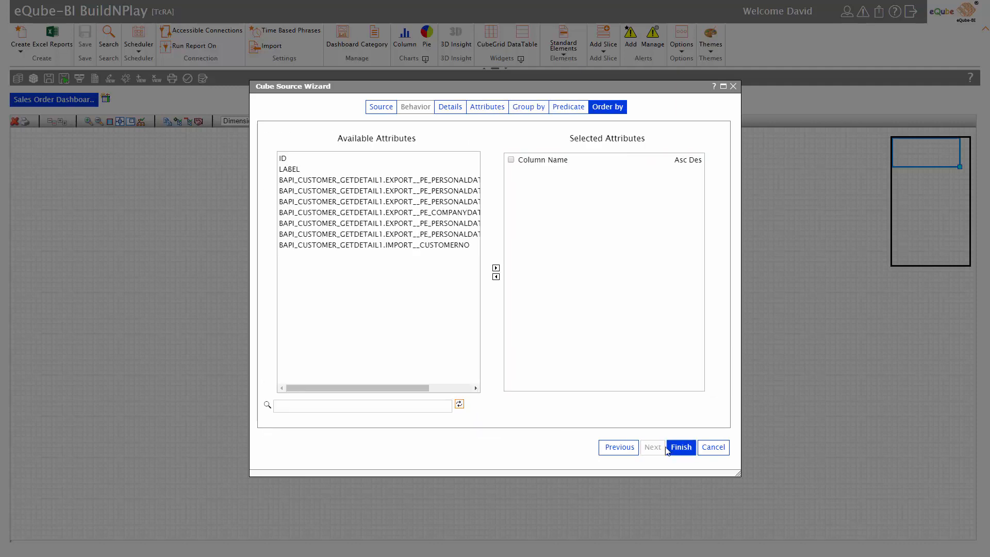
left_click(677, 448)
left_click_drag(119, 237, 212, 297)
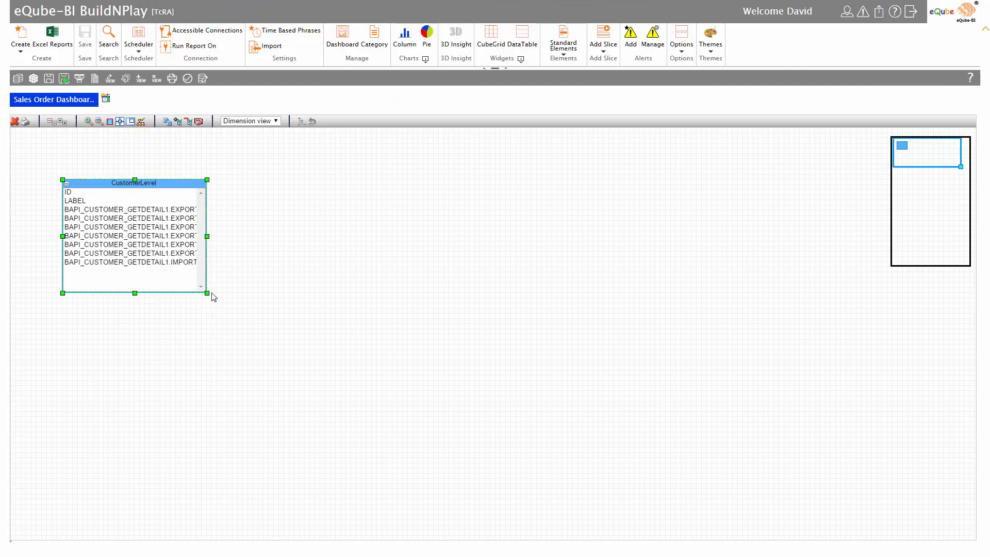
Create a new canvas source named SalesOrderLevel using the BAPI_SALESORDER_GETLIST object.
right_click(406, 261)
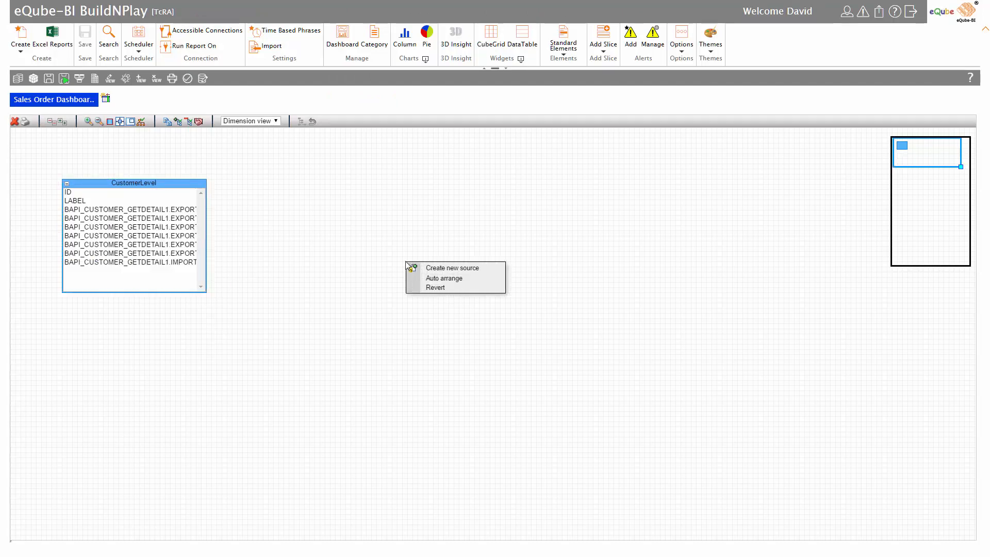
left_click(431, 266)
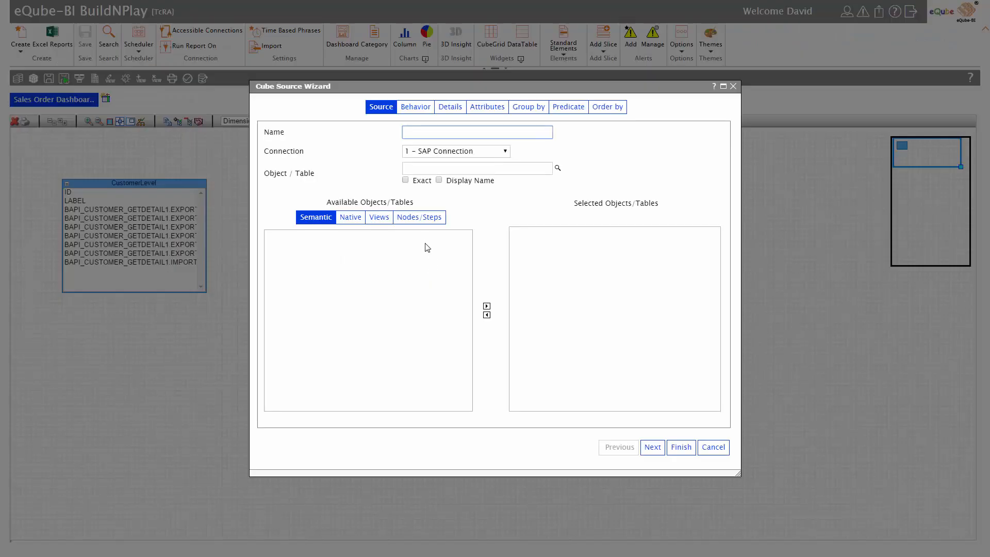
type("Sa")
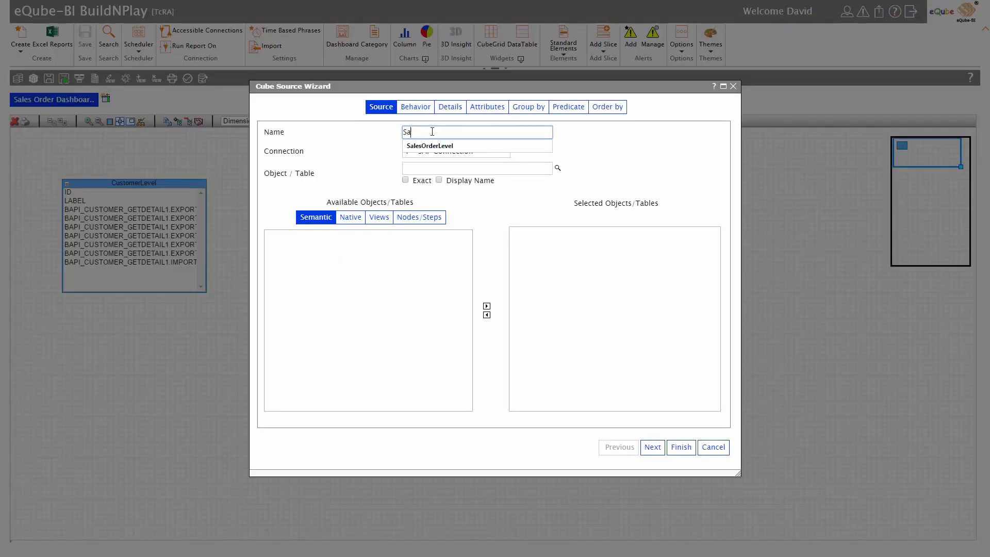
type("lesOrderLevel")
left_click(438, 168)
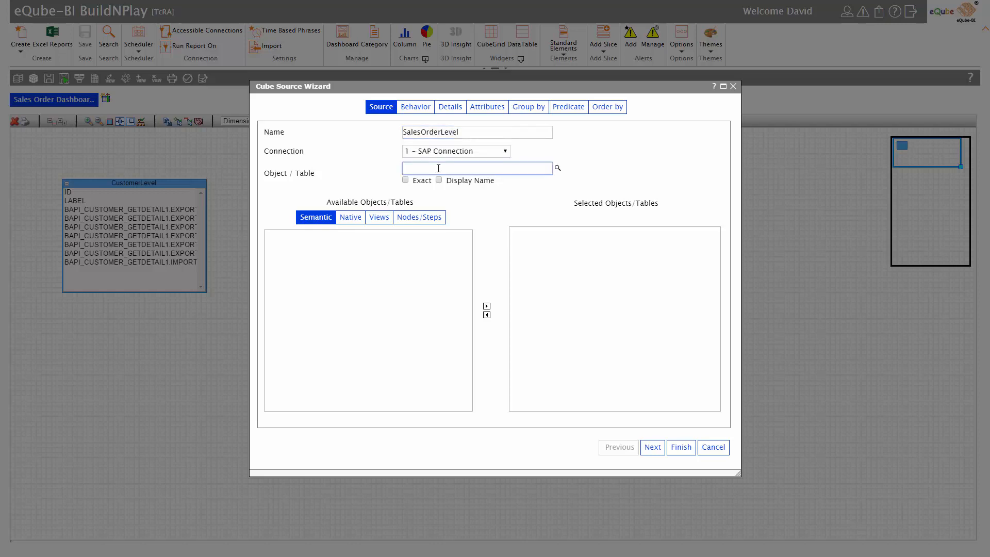
type("BAPI_SALESORDER_GETLIST")
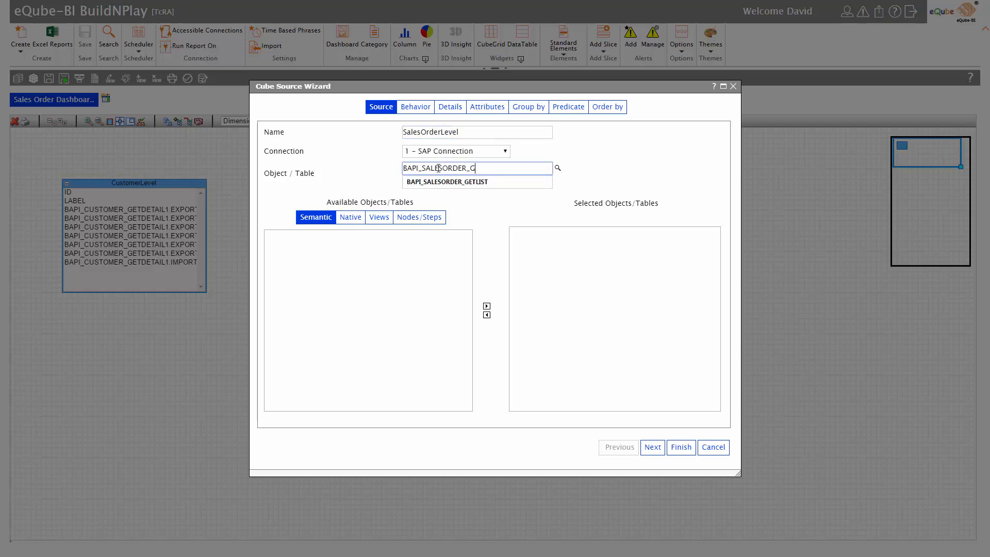
key("Return")
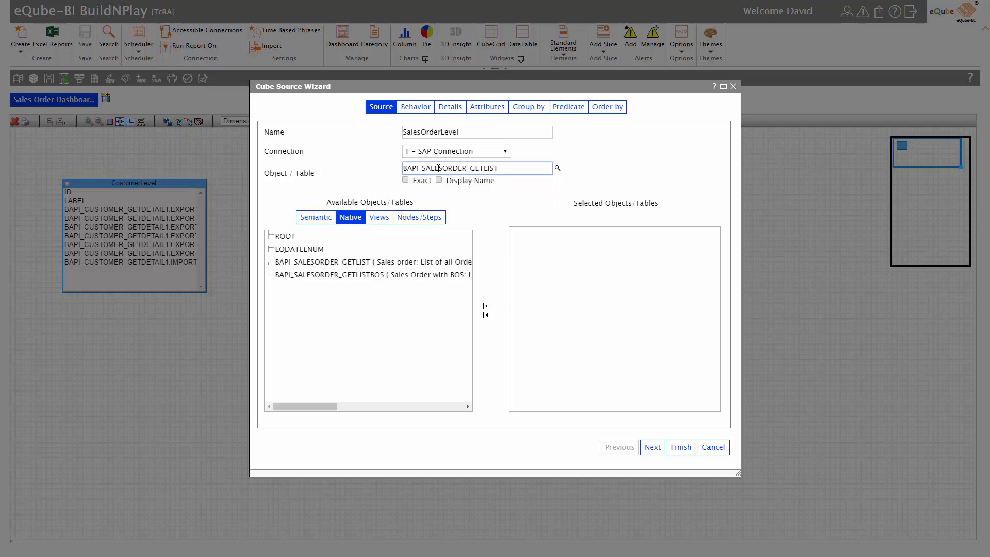
double_click(356, 262)
left_click(645, 447)
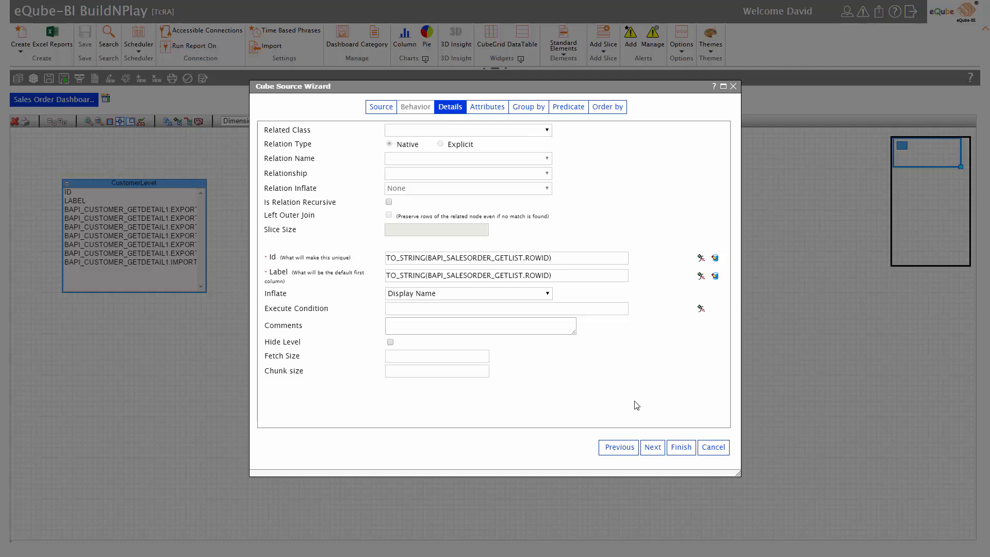
Relate the level to CustomerLevel, joining IMPORT__CUSTOMER_NUMBER = CustomerLevel.IMPORT__CUSTOMERNO.
left_click(529, 131)
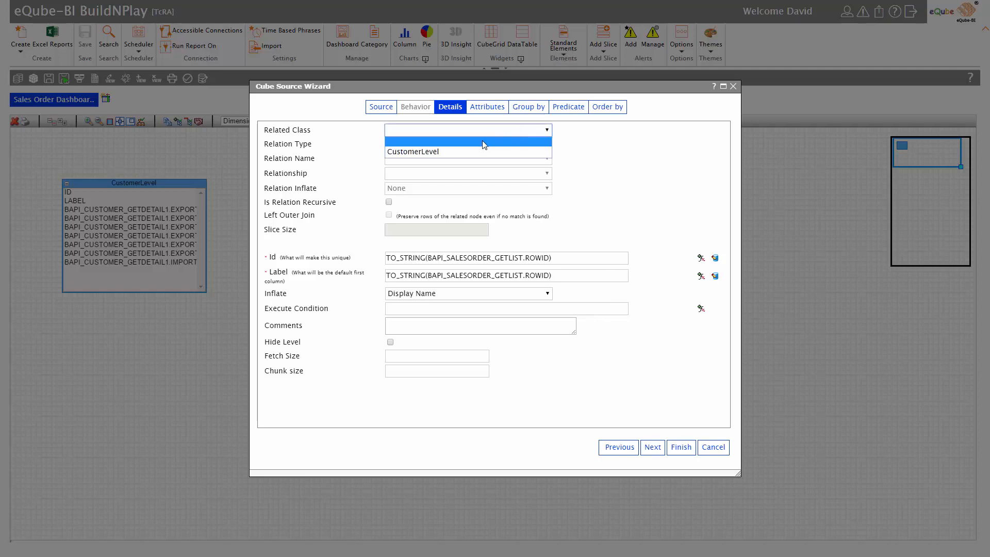
left_click(469, 151)
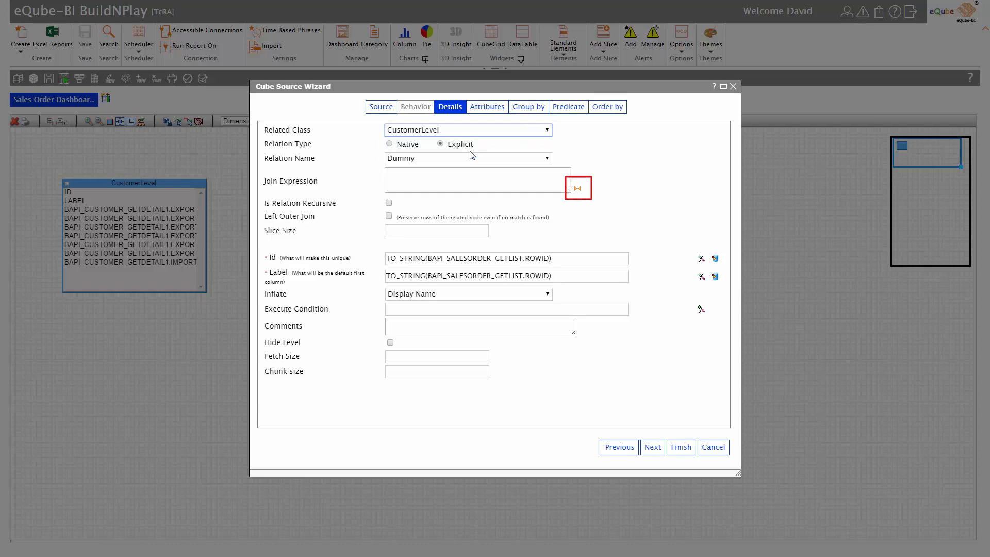
left_click(577, 188)
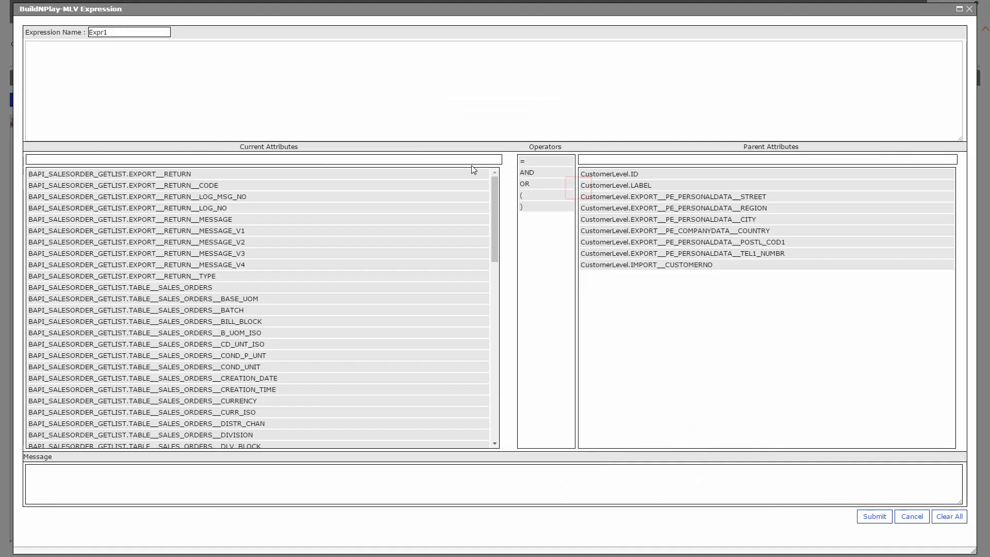
left_click(473, 162)
type("cus")
key("Return")
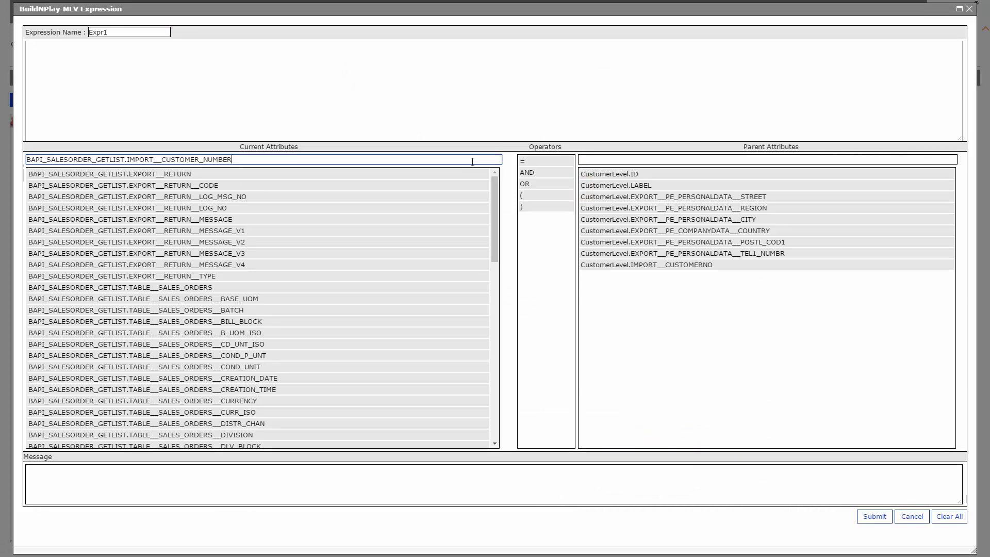
key("Return")
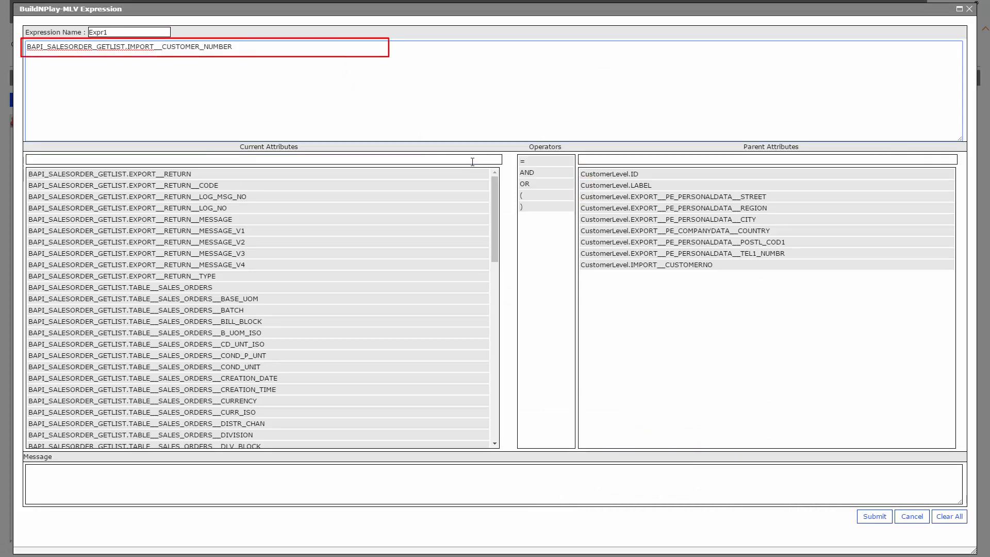
left_click(544, 164)
left_click(638, 265)
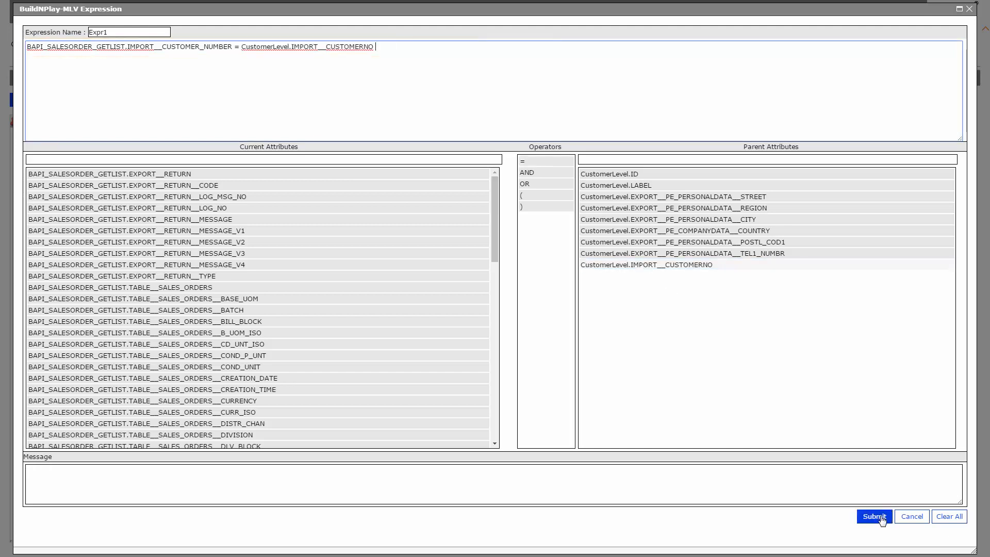
left_click(875, 516)
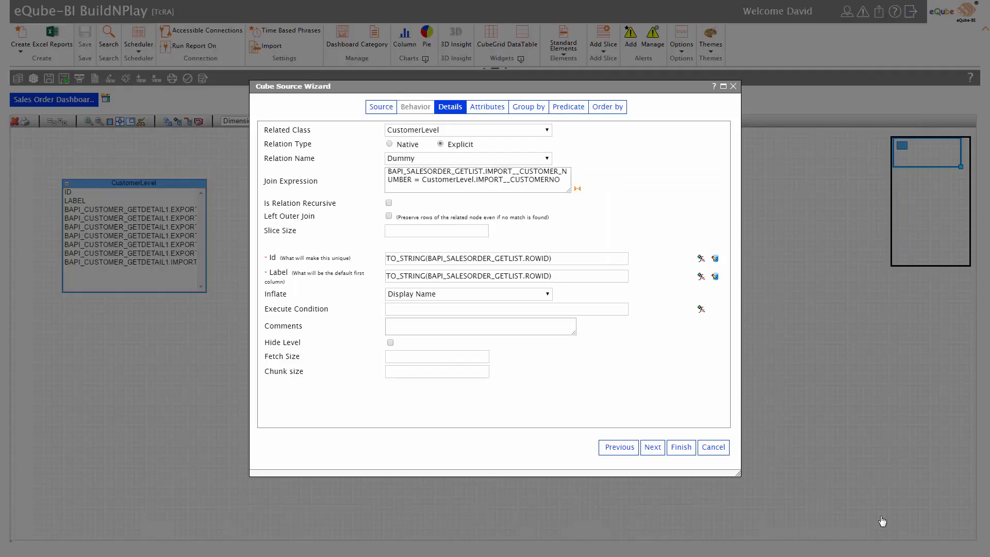
Replace the TO_STRING label expression with the SALES_ORDERS__SD_DOC attribute.
left_click(701, 277)
left_click_drag(199, 47, 28, 50)
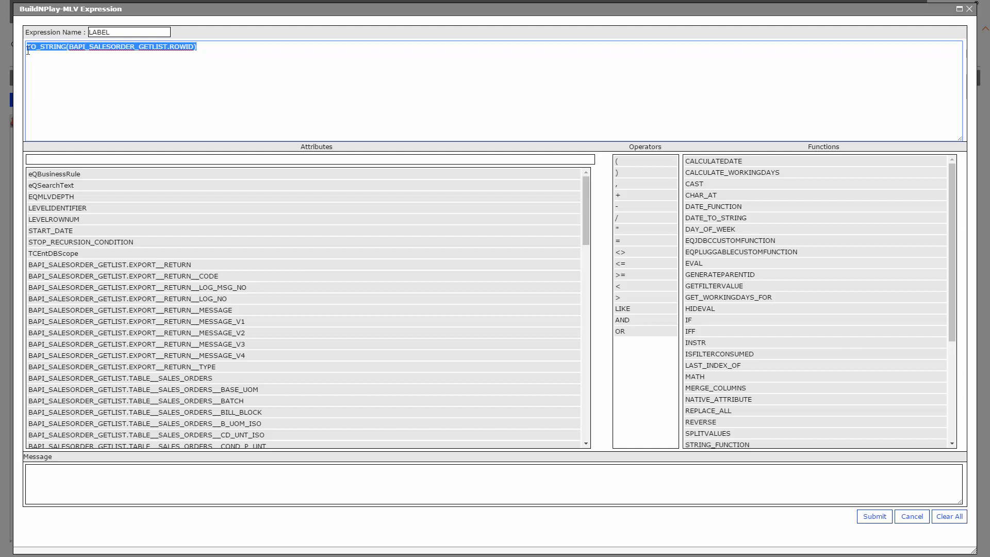
key("Delete")
left_click(42, 159)
type("sd_d")
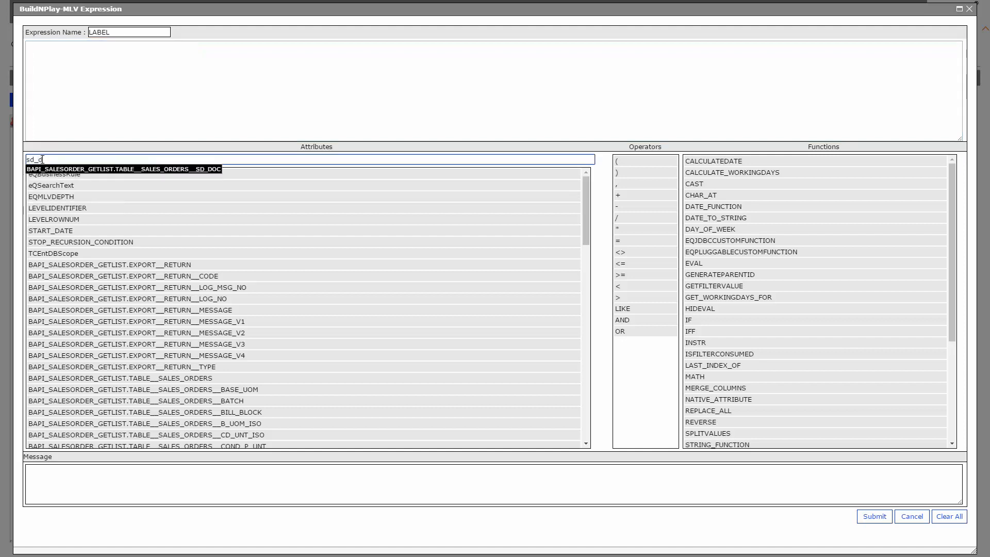
key("Return")
key("Return")
left_click(875, 516)
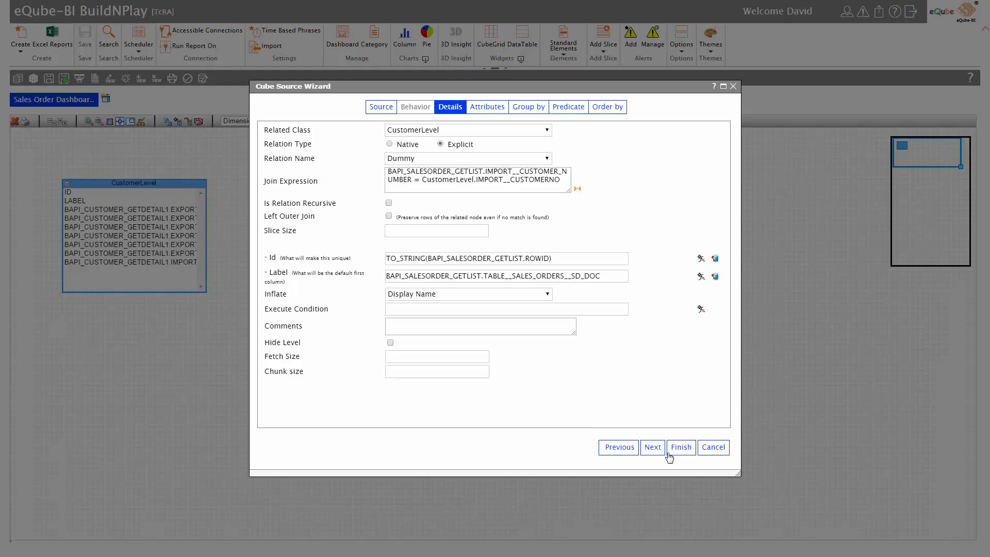
Add the material, DLV_QTY, Revenue and other sales order attributes to the level.
left_click(652, 447)
left_click(419, 386)
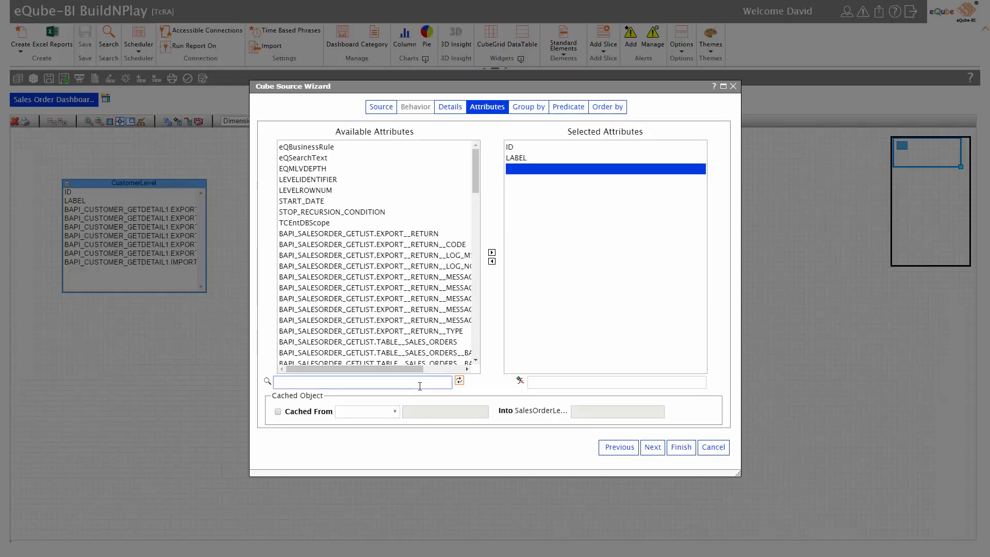
type("material")
key("Return")
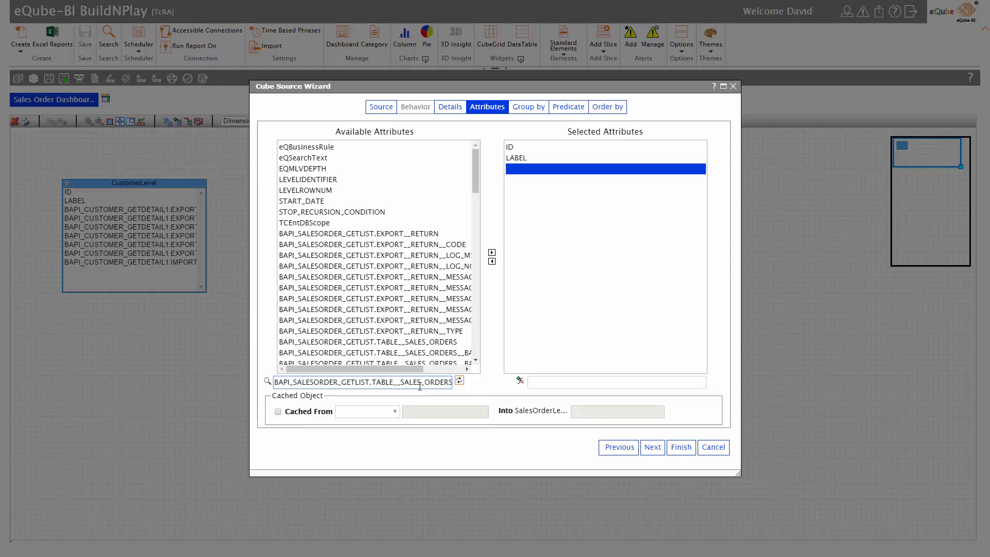
key("Return")
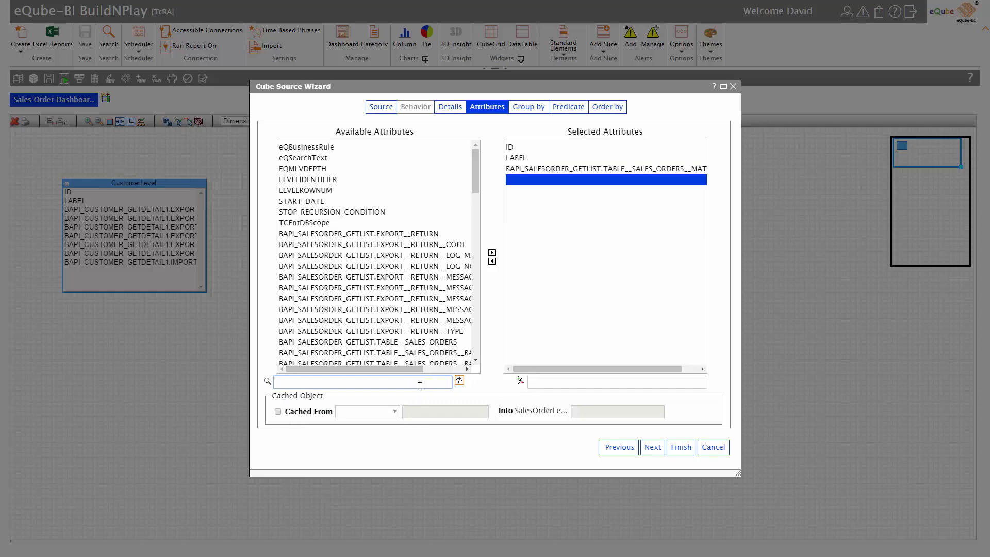
type("dlv")
type("_qt")
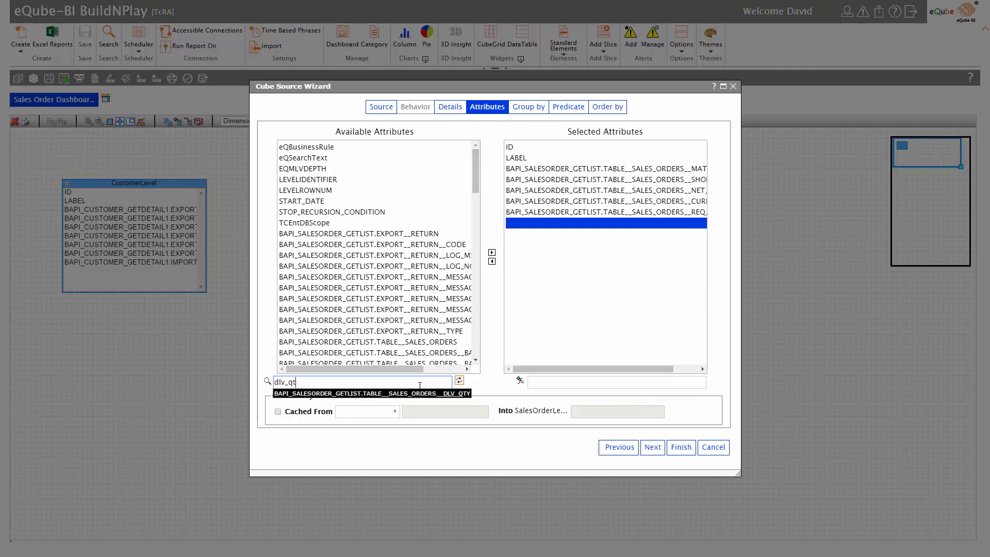
key("Return")
type("re")
key("Return")
key("Return")
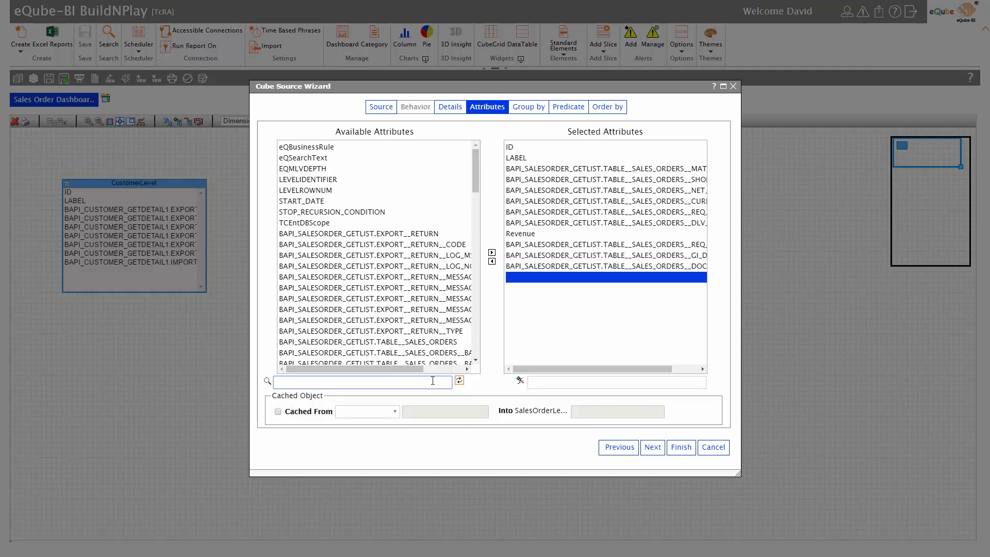
type("BAPI_SALESORDER_GETLIST.TABLE__SALES_ORDERS")
key("Return")
key("Return")
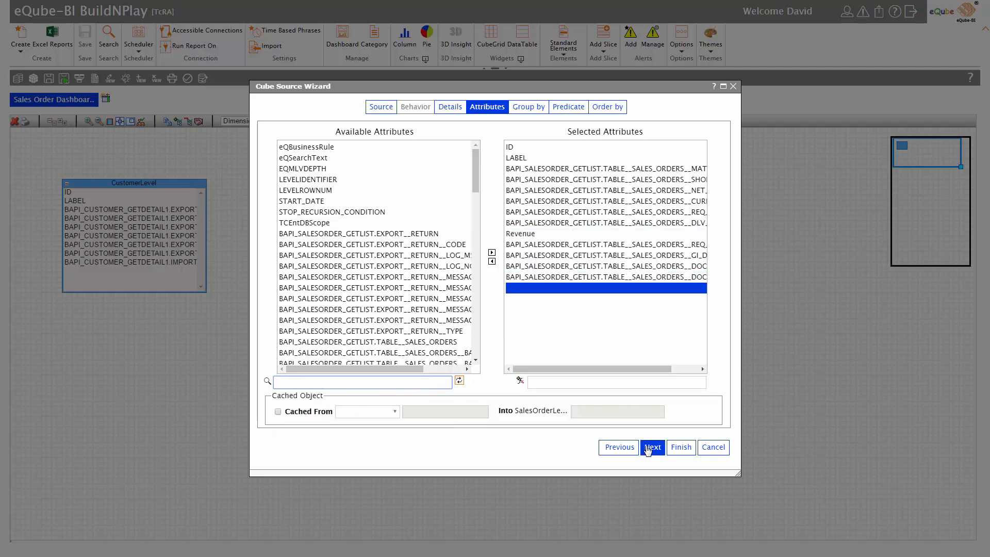
left_click(651, 447)
Step through the remaining wizard pages and finish the SalesOrderLevel source.
left_click(651, 447)
left_click(651, 447)
left_click(681, 447)
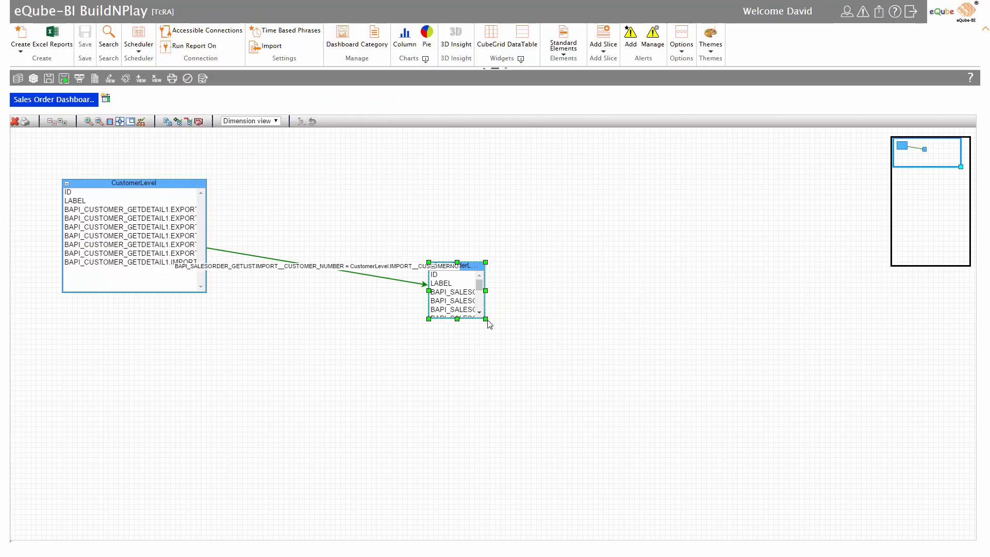
Resize the SalesOrderLevel box outward so its full attribute names show.
left_click_drag(486, 319, 635, 396)
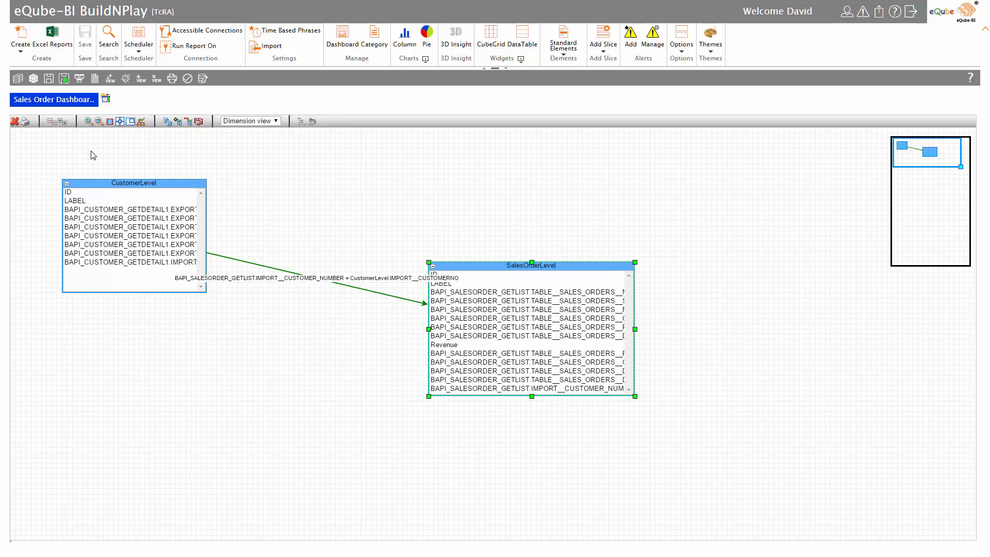
Mark CustomerNumber as a filter field, save the Sales Order Dashboard cube, and run it.
left_click(32, 80)
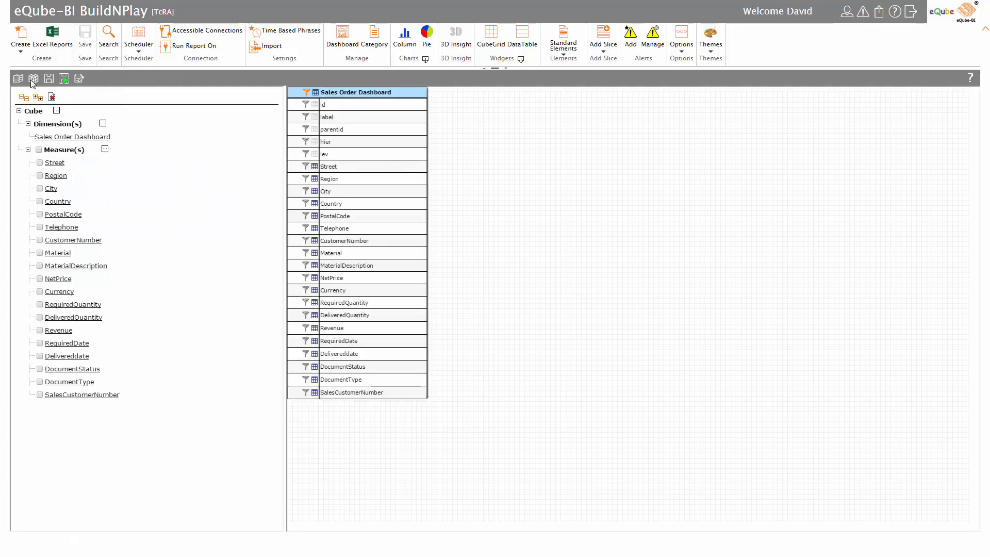
left_click(306, 240)
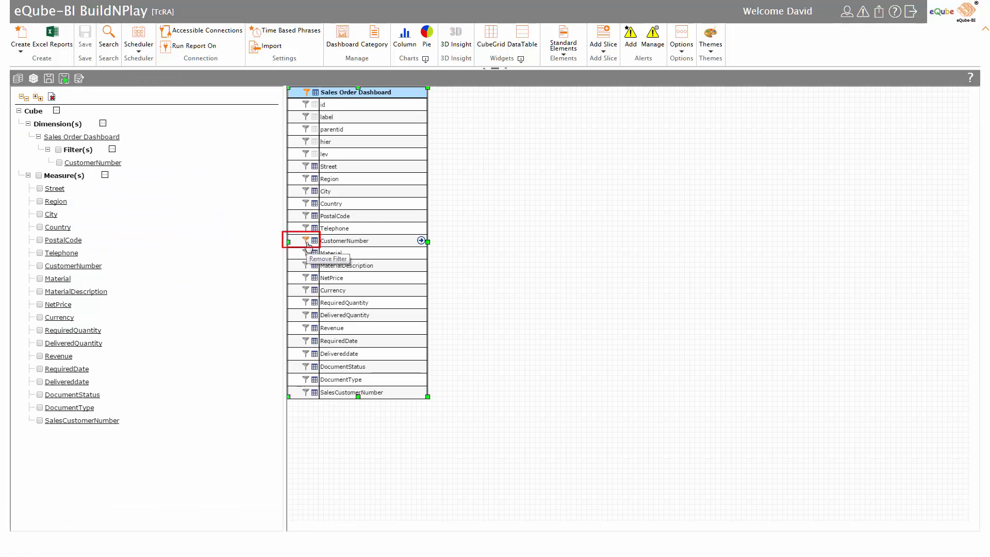
left_click(49, 79)
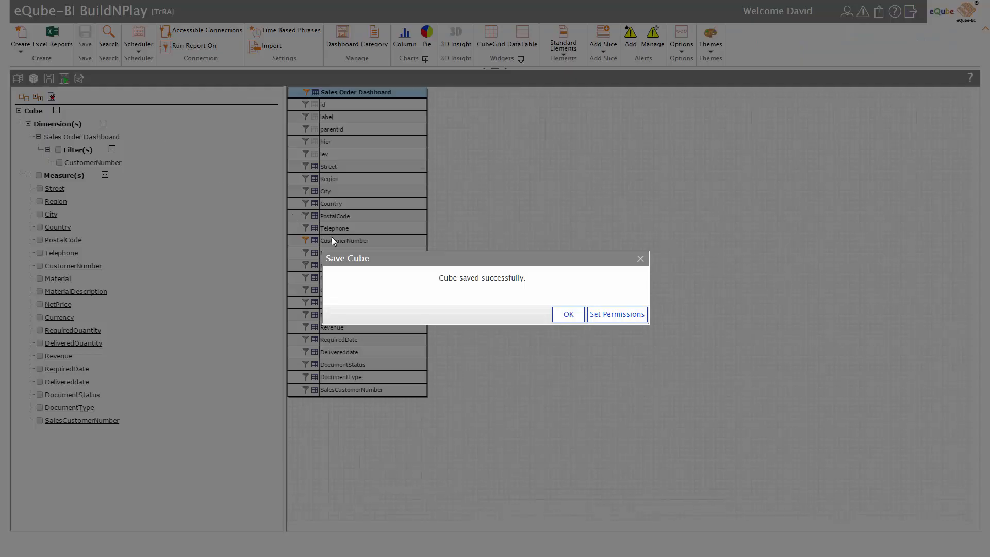
left_click(567, 313)
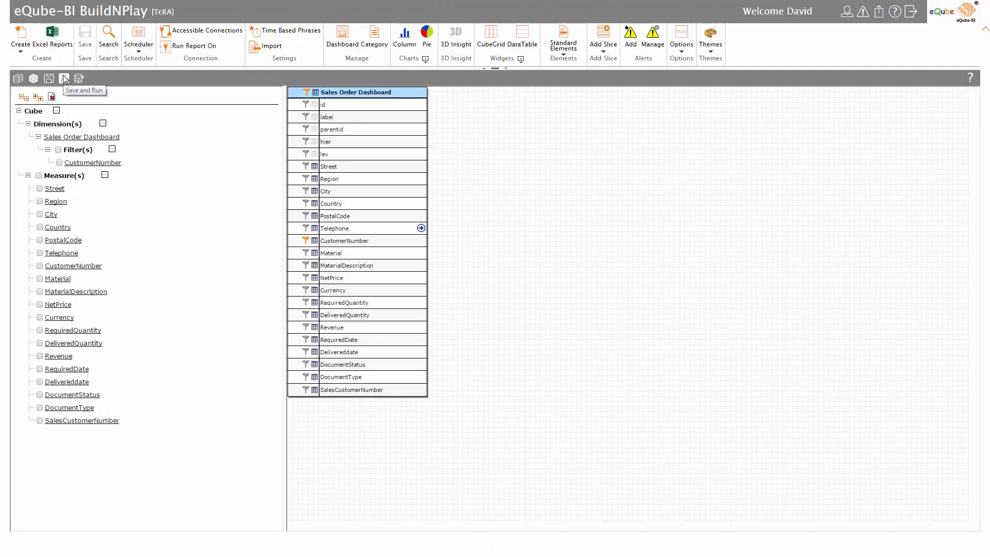
left_click(64, 79)
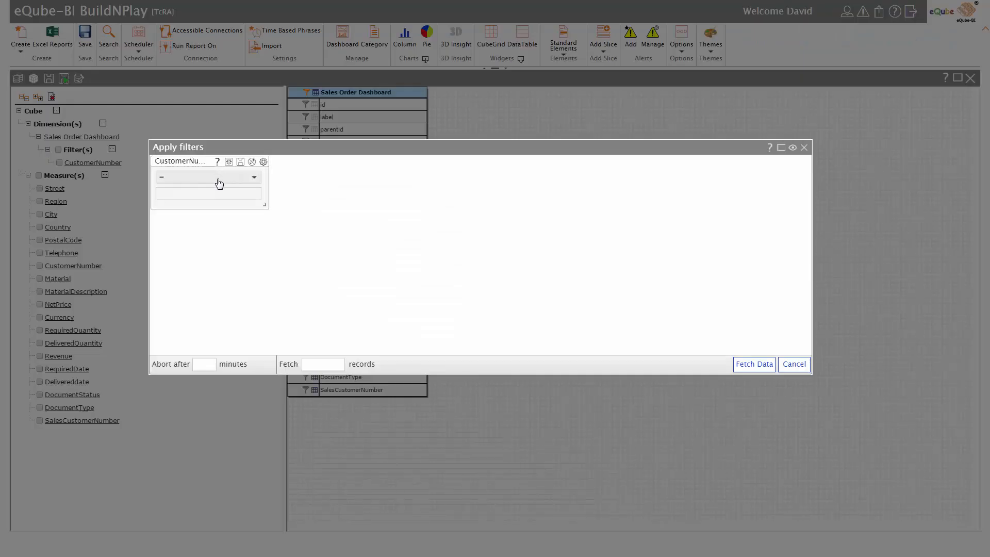
Filter CustomerNumber with IN on the pasted list of customer numbers and fetch the data.
left_click(217, 178)
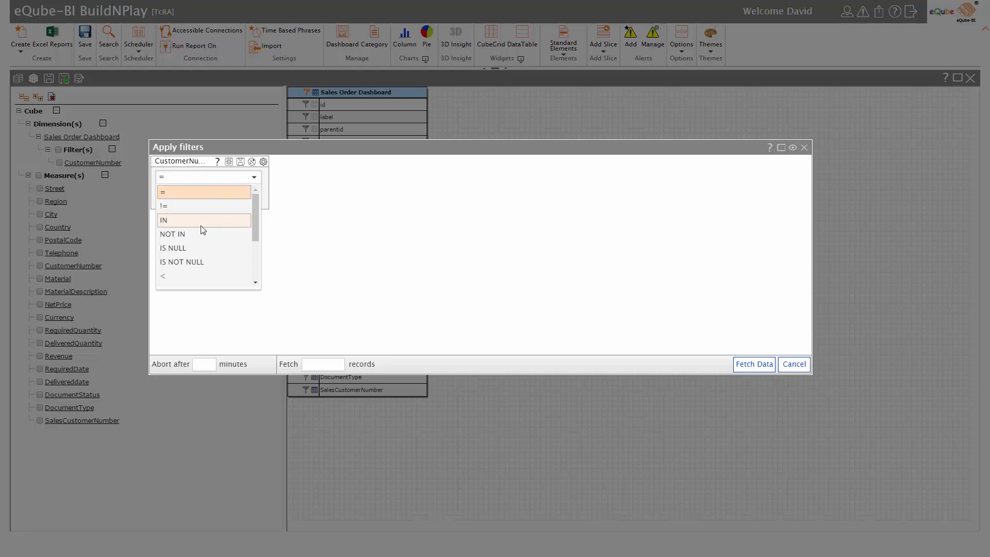
left_click(204, 220)
left_click(212, 194)
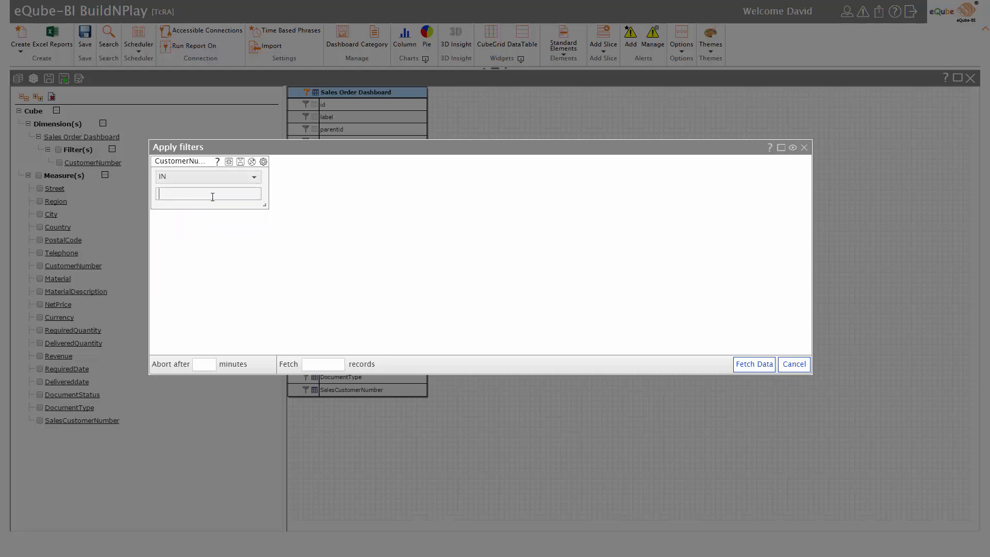
key("ctrl+v")
left_click(751, 364)
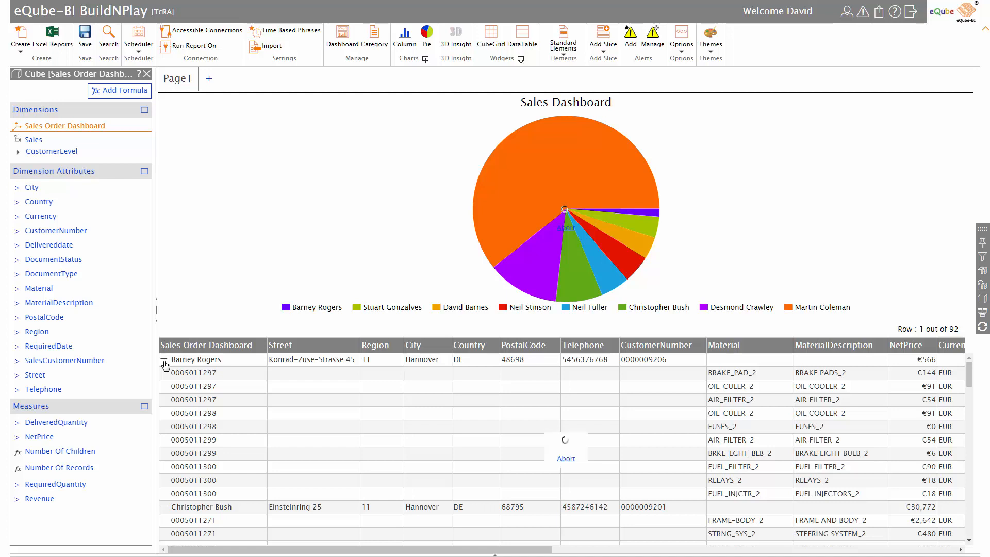
Drill from a pie slice into one customer's sales order bar chart, then collapse back to the customer summary.
left_click(164, 364)
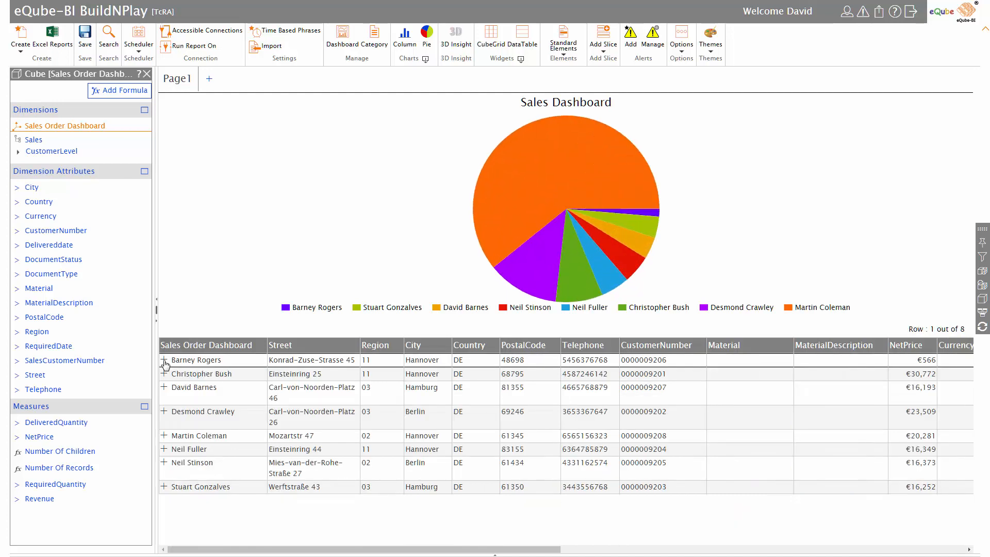
mouse_move(563, 292)
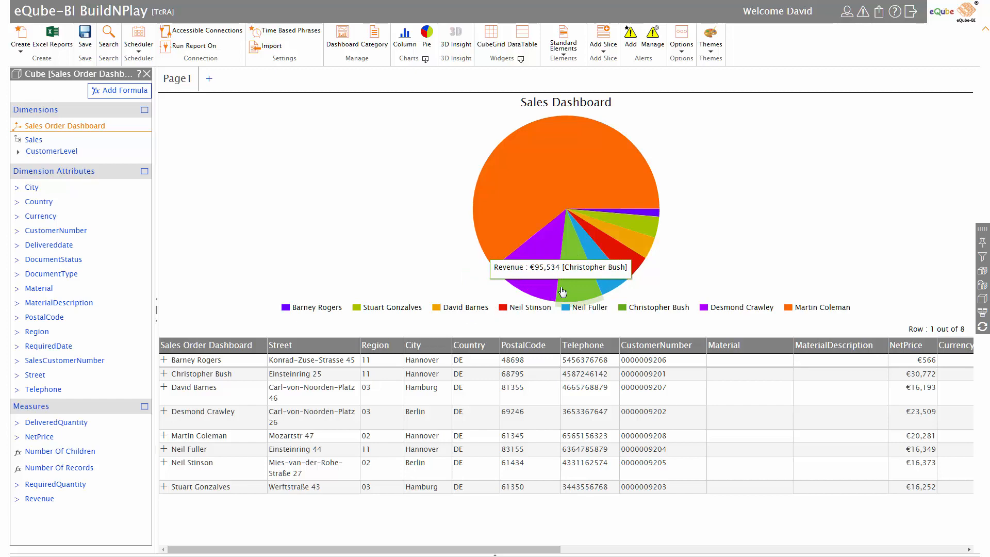
left_click(563, 292)
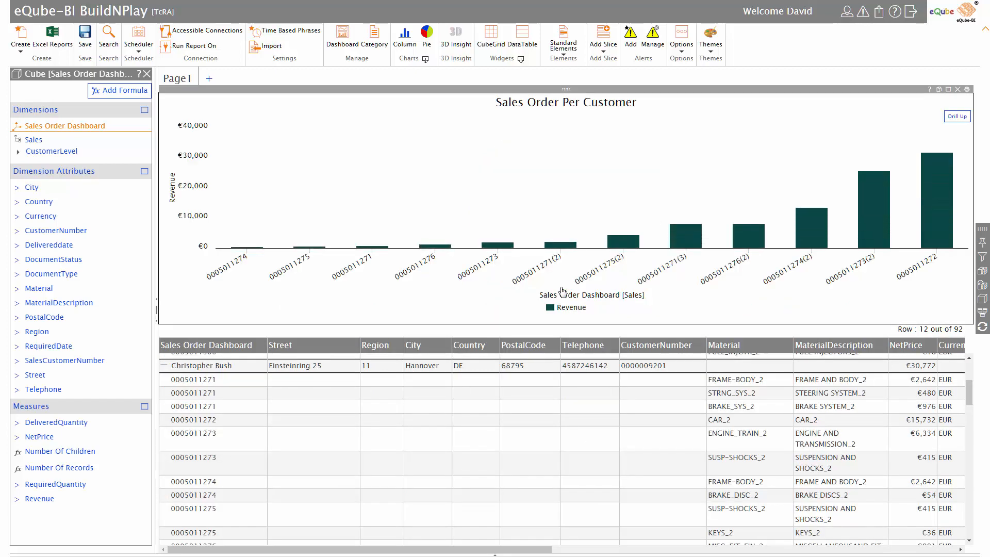
left_click_drag(540, 550, 780, 553)
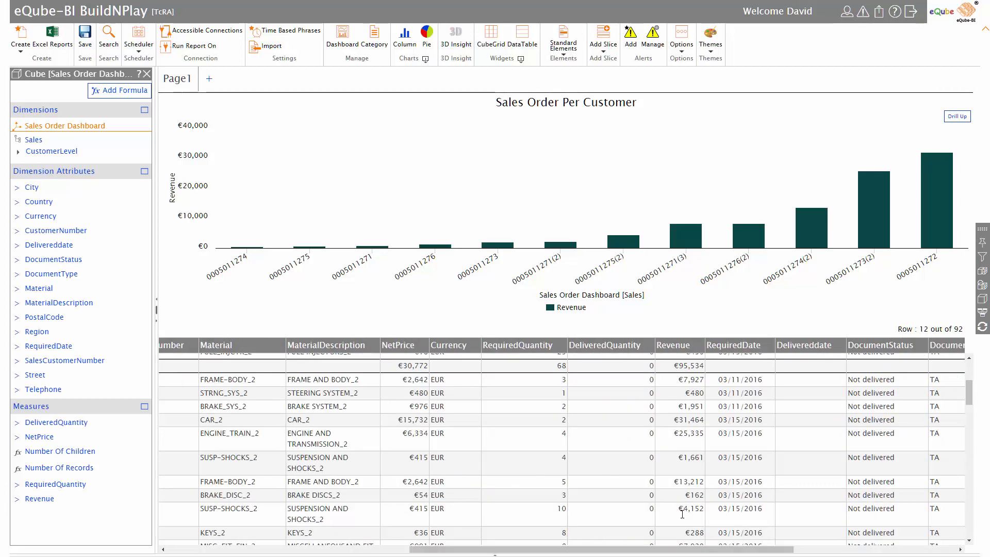
left_click_drag(703, 550, 441, 553)
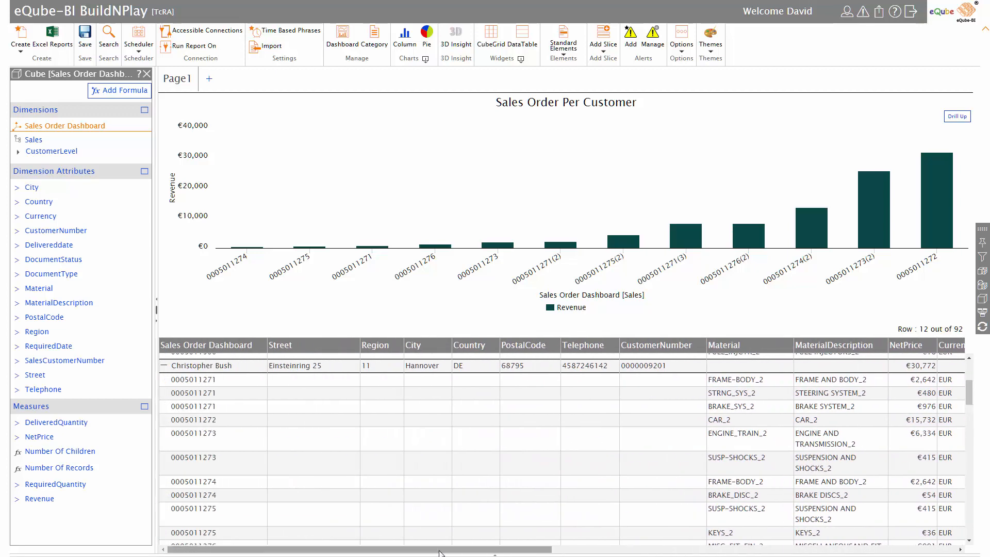
left_click(164, 368)
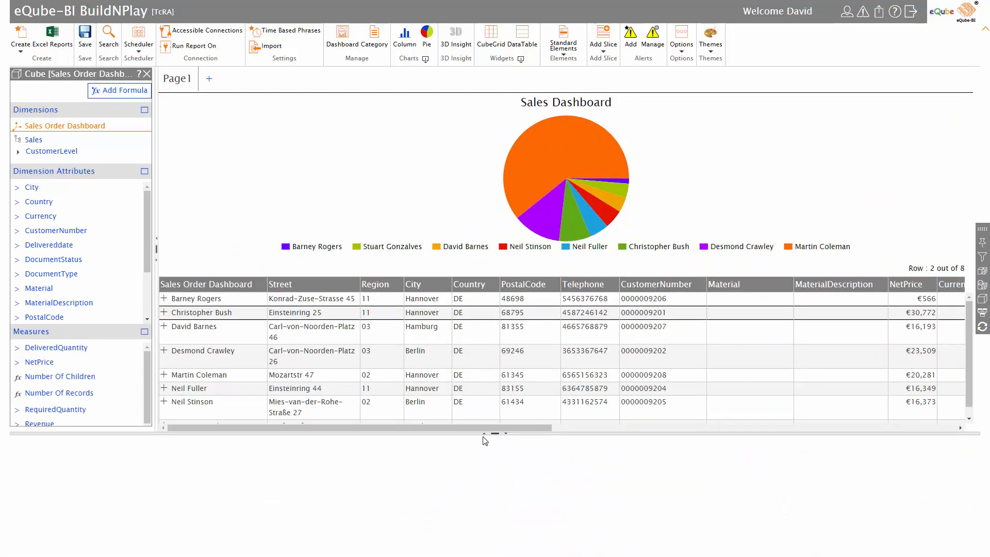
Expand the cube designer to full height and list CustomerLevel and SalesOrderLevel in Grid View.
left_click_drag(485, 437, 485, 555)
left_click(485, 555)
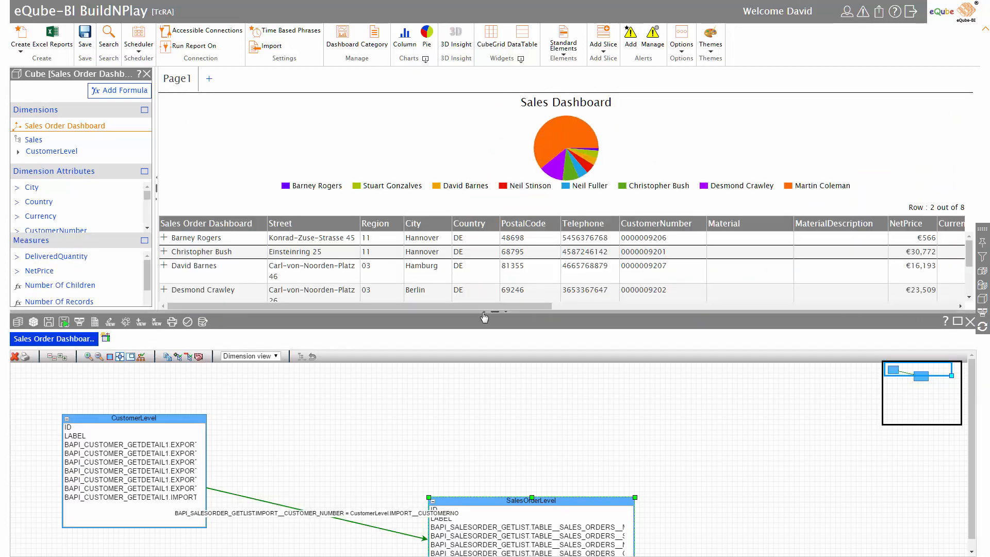
left_click(485, 311)
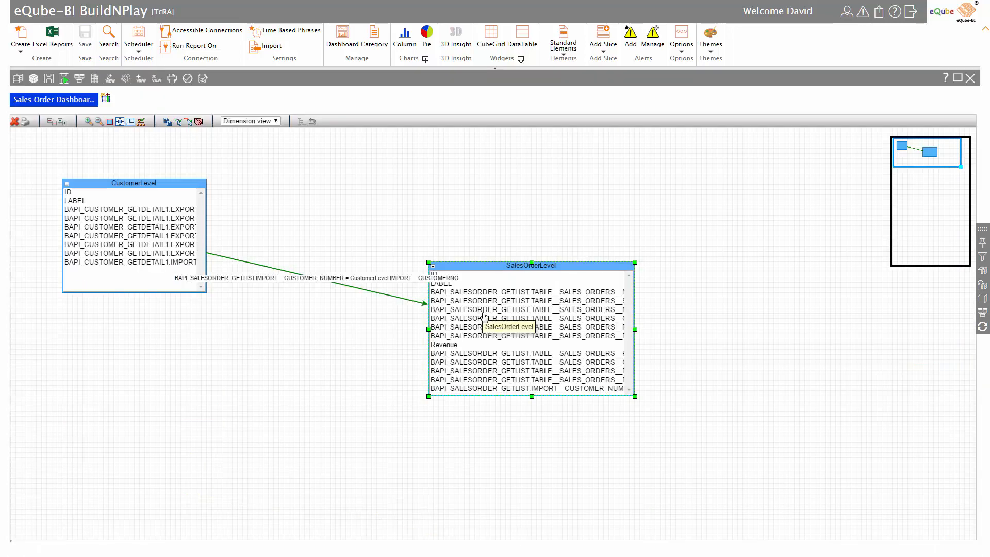
left_click(95, 79)
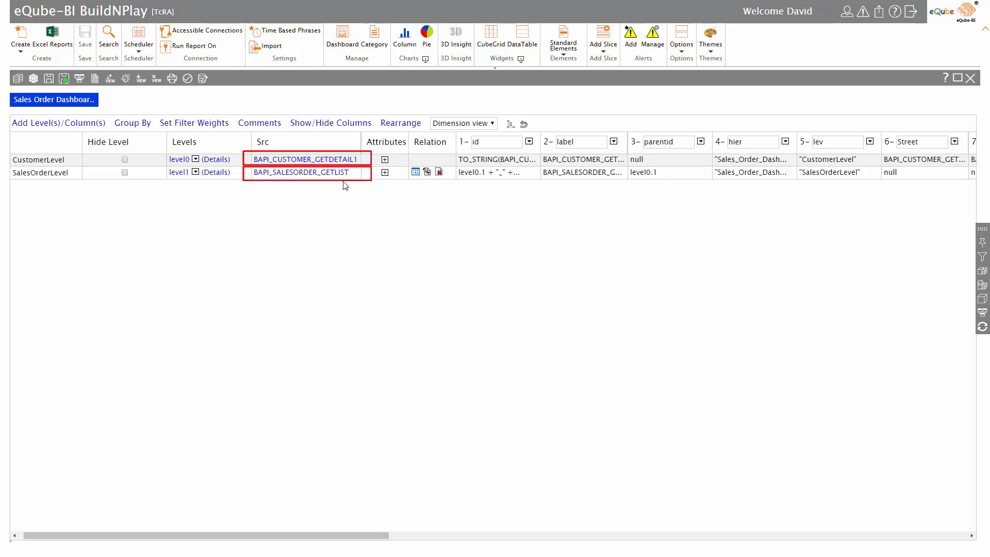
Inspect SalesOrderLevel's uprelationship join to CustomerLevel, then close the cube design.
left_click(416, 173)
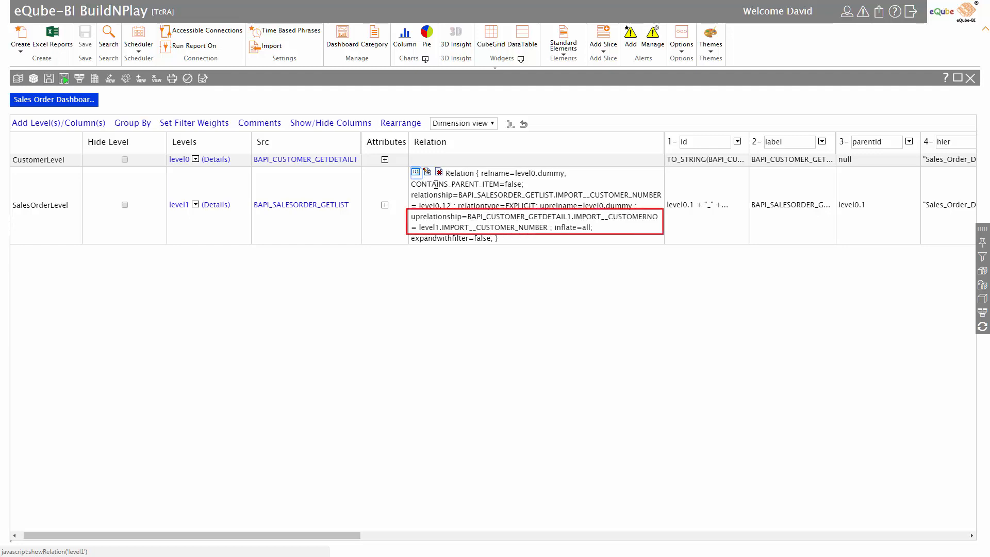
left_click_drag(467, 216, 548, 229)
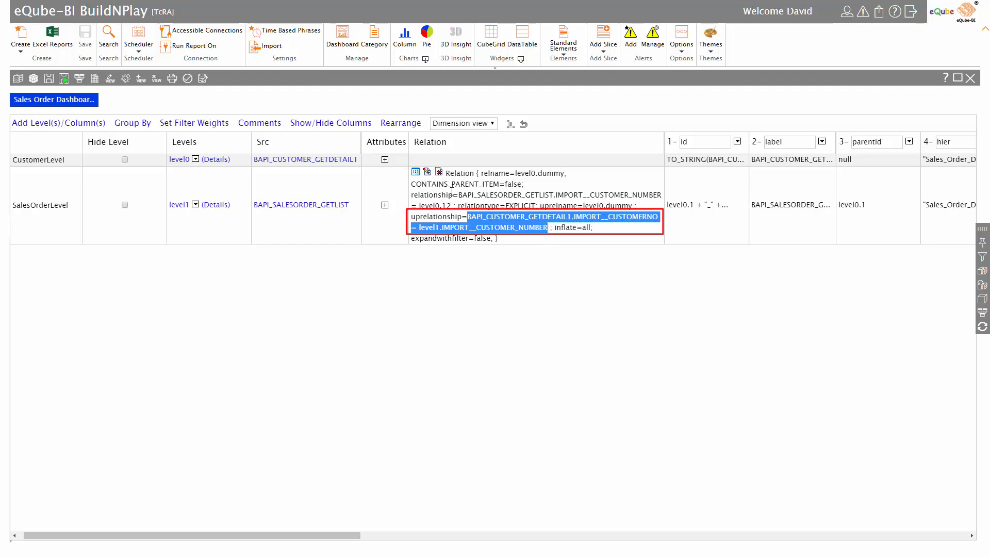
left_click(417, 174)
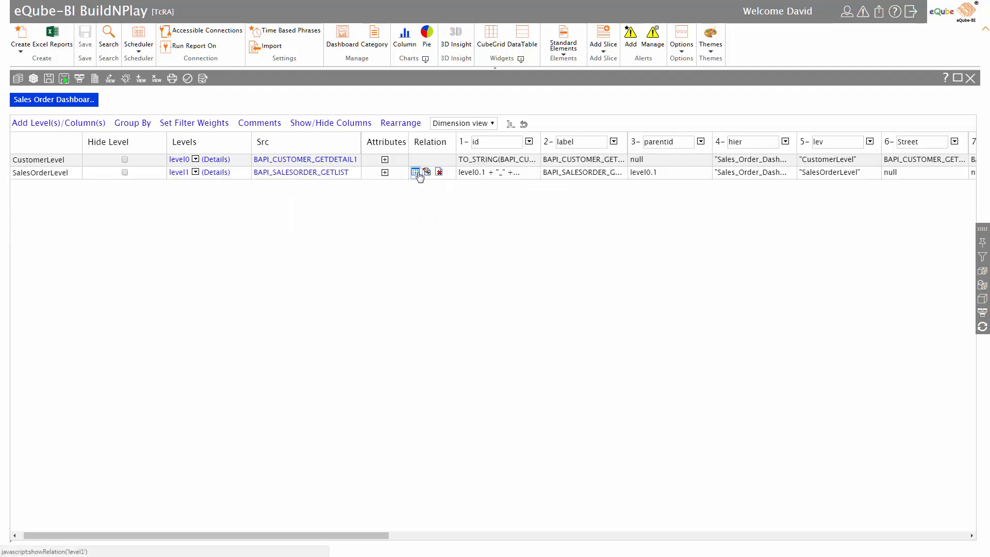
left_click_drag(382, 534, 919, 551)
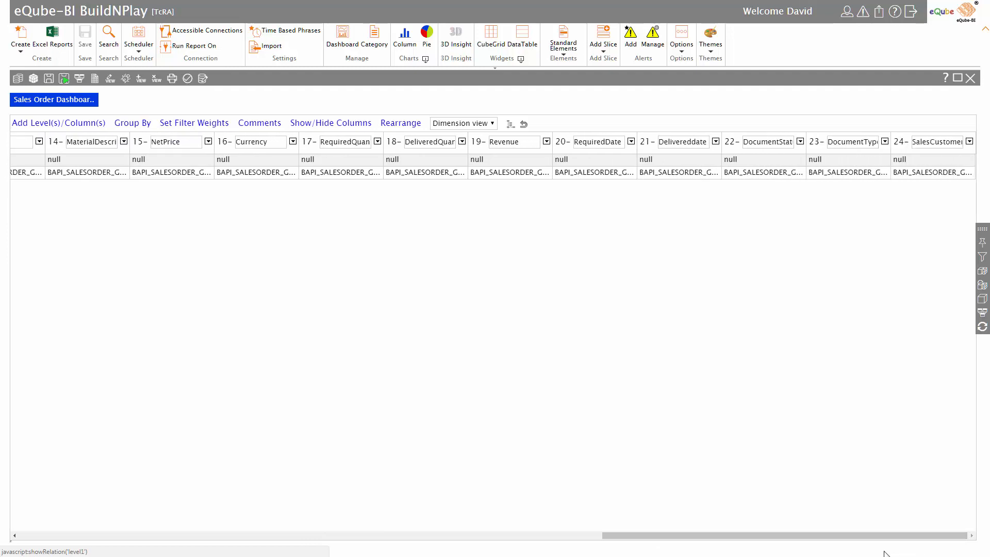
left_click(976, 83)
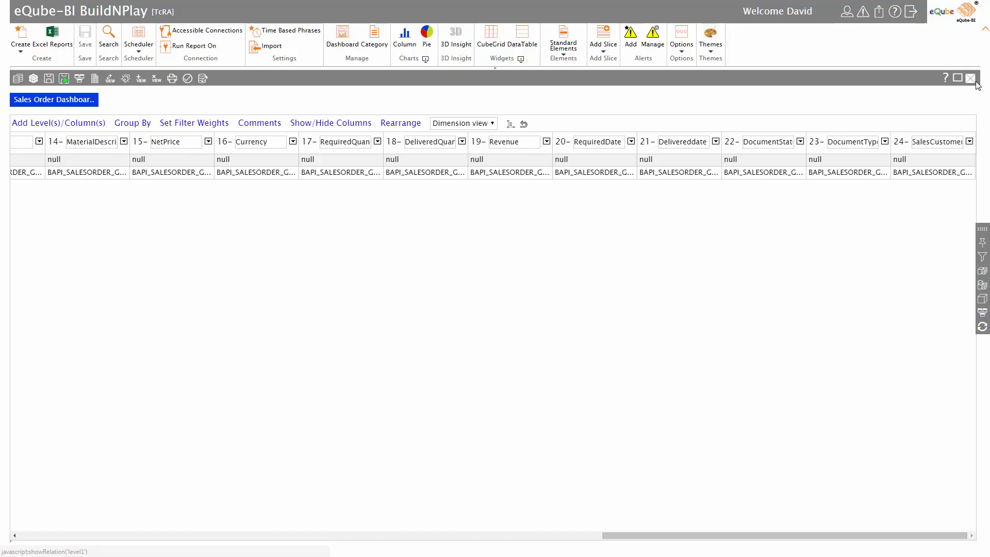
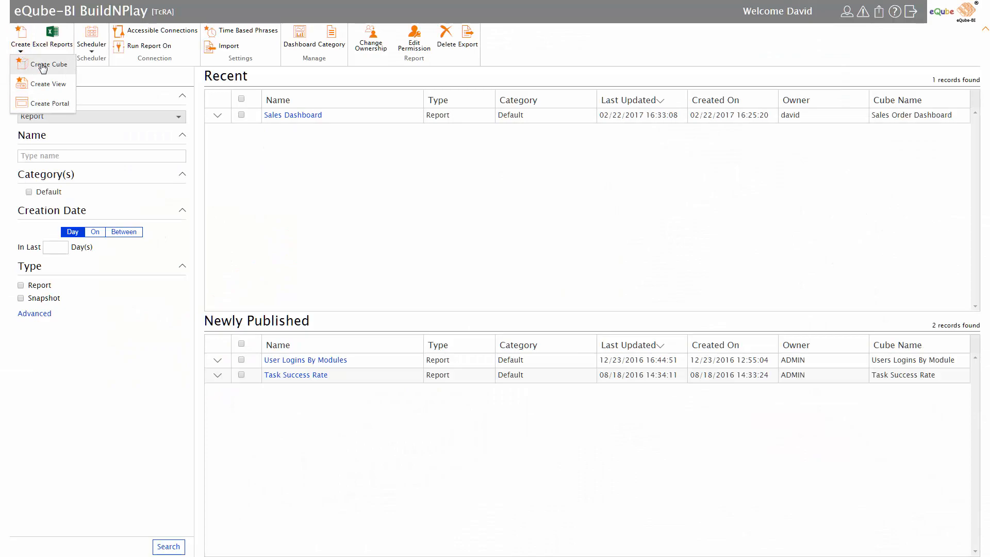
Create the Sales Information Dashboard cube on 1 – SAP Connection and name its first source CustomerLevel.
left_click(43, 66)
type("Sales Information Dashbo")
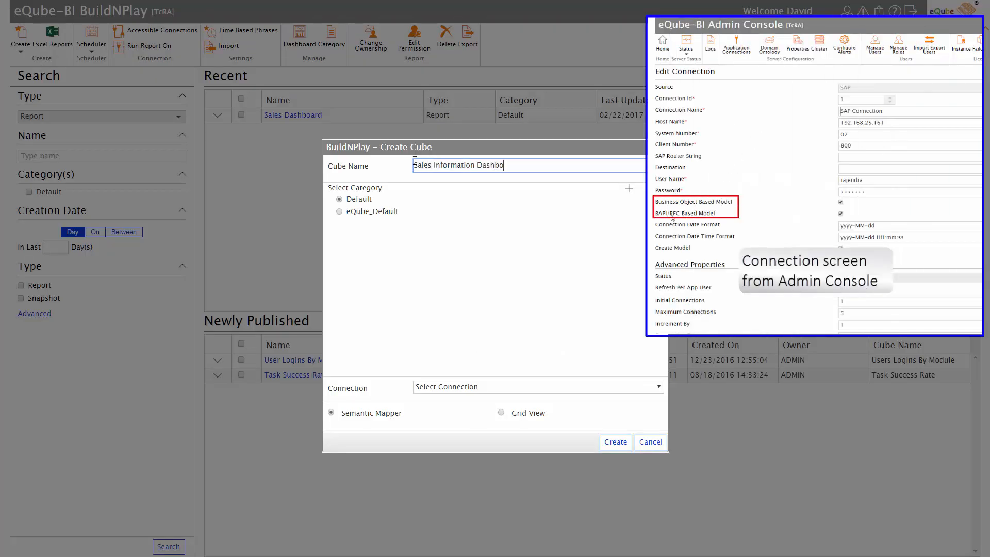
type("ard")
left_click(466, 386)
left_click(459, 411)
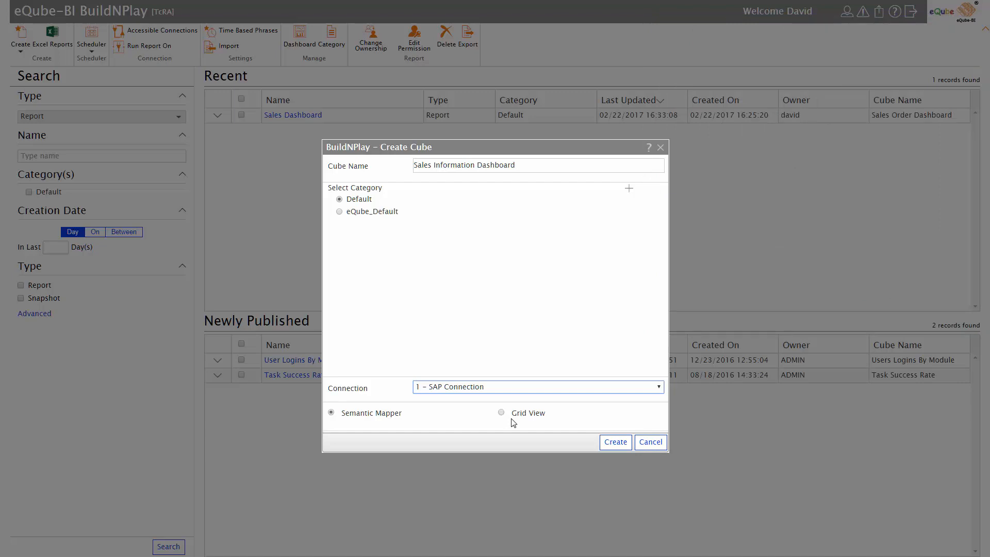
left_click(615, 442)
left_click(466, 132)
type("CustomerLevel")
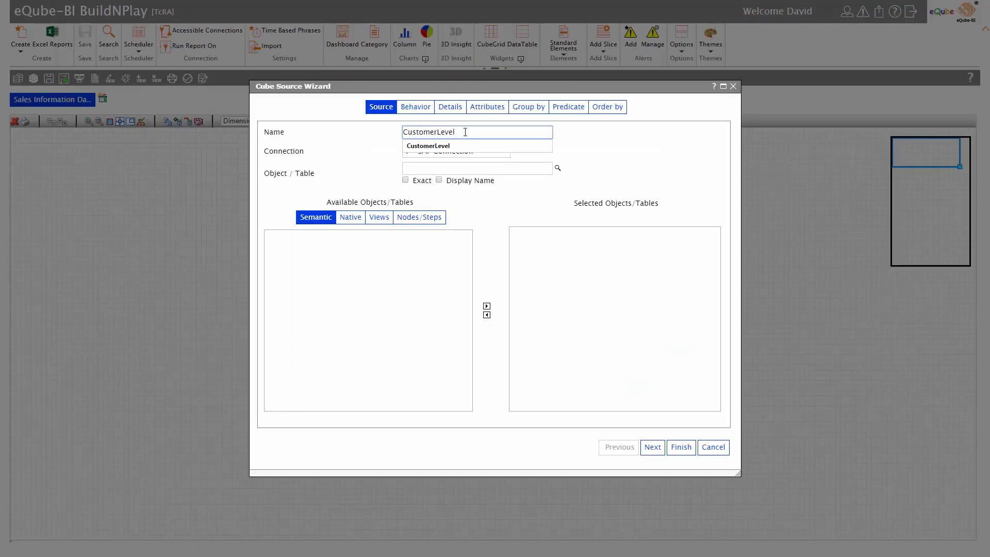
Add the Customer object to the CustomerLevel source and advance to attribute selection.
left_click(463, 167)
type("C")
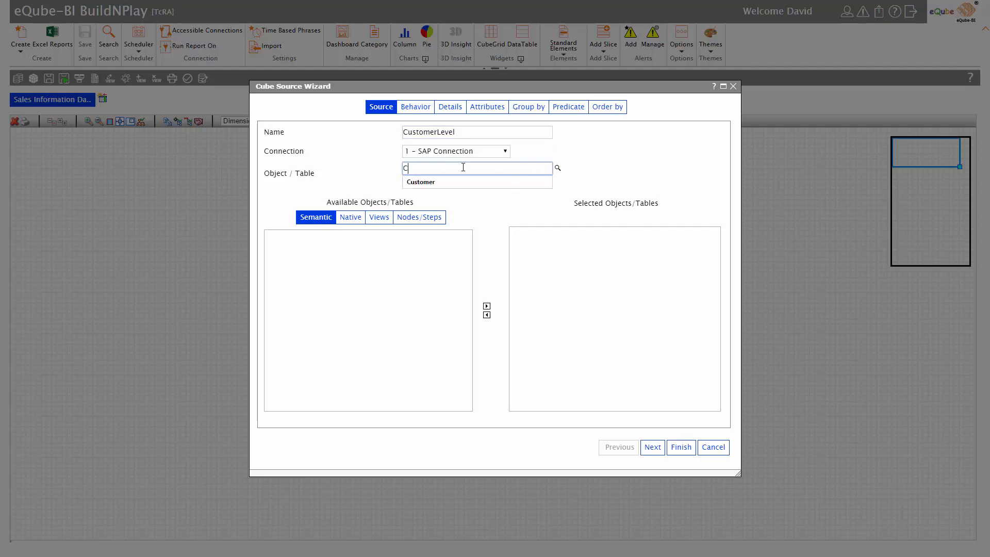
type("ustomer")
key("Return")
double_click(337, 293)
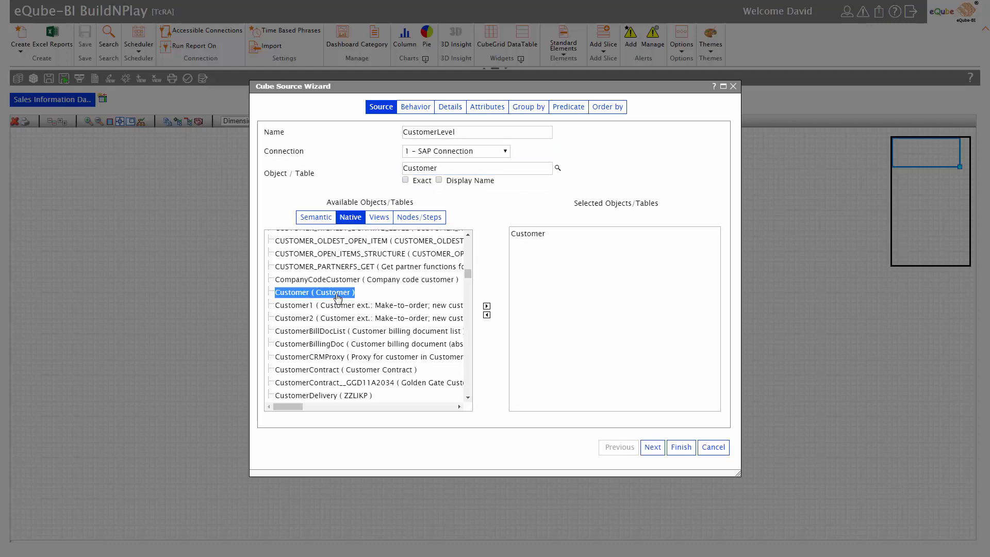
left_click(652, 446)
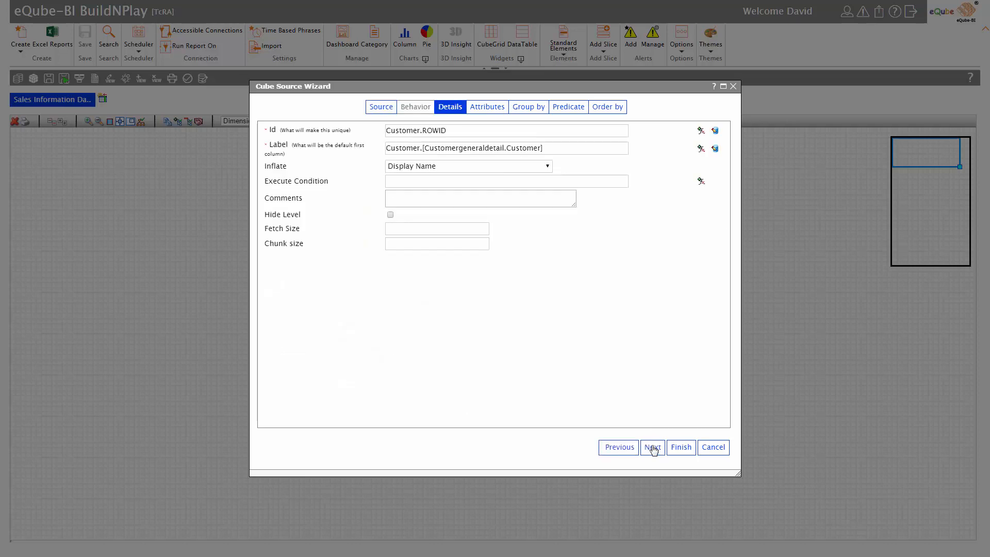
left_click(653, 447)
Add the name, city and telephone attributes to CustomerLevel.
left_click(423, 382)
type("nam")
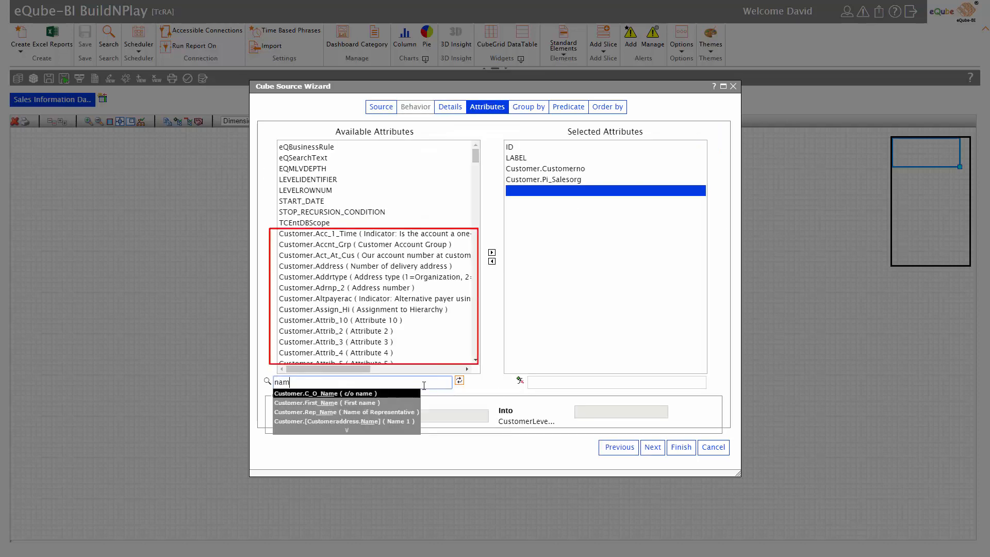
type("e")
key("Down")
key("Down")
key("Down")
key("Return")
key("Return")
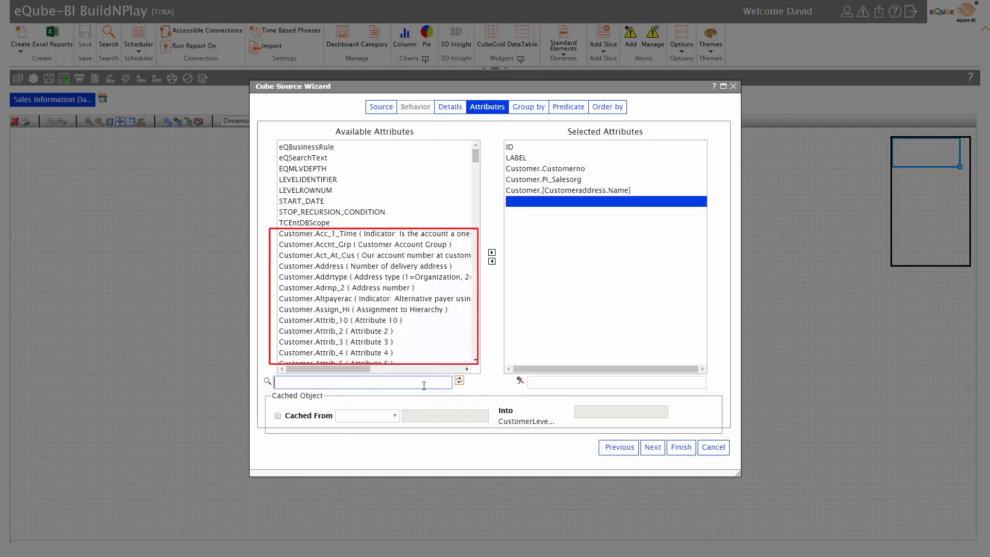
type("city")
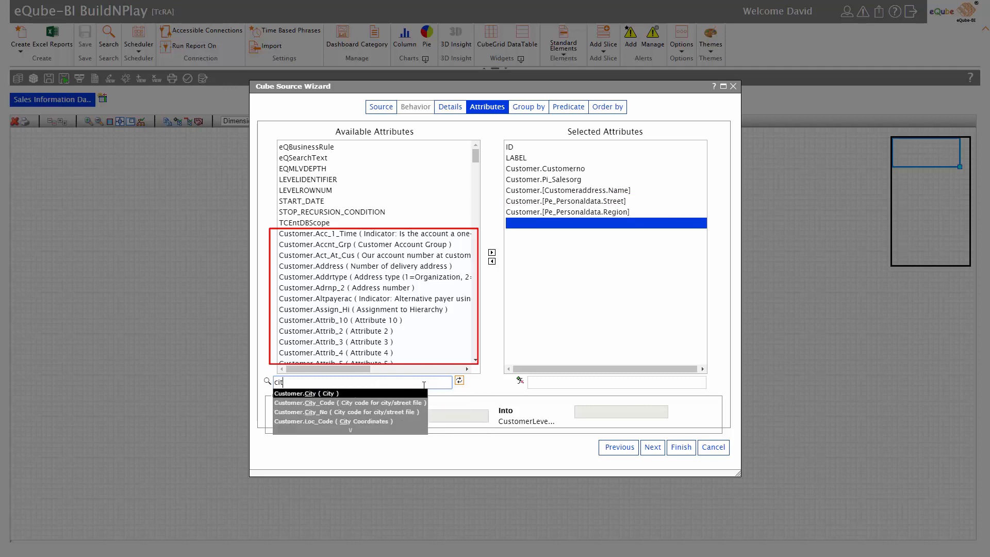
key("Return")
key("Return")
type("t")
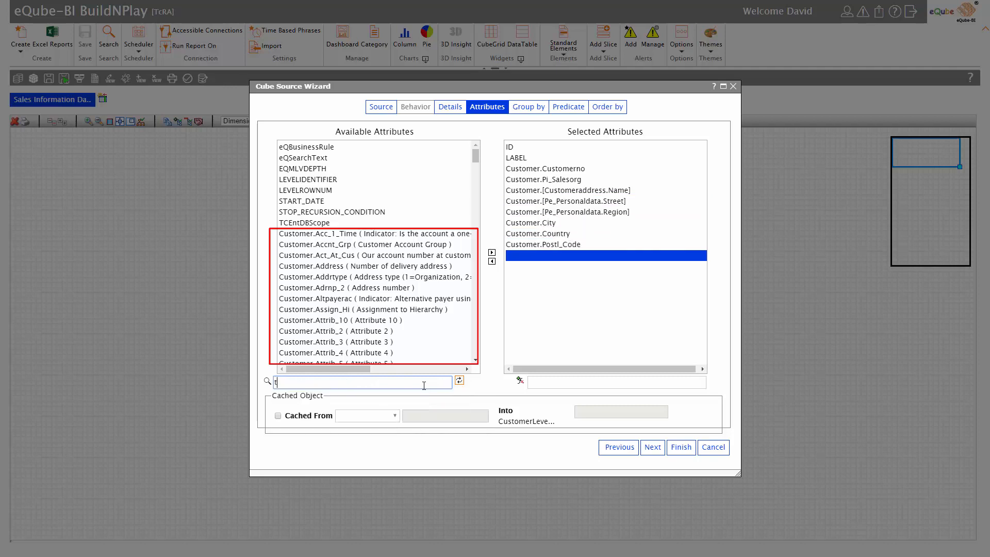
type("elephone")
key("Return")
key("Return")
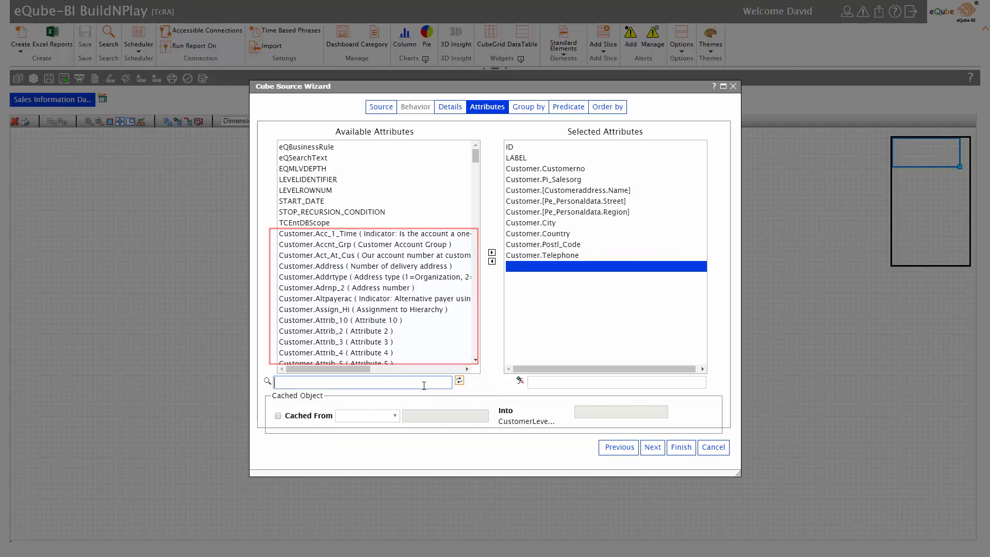
Finish CustomerLevel without grouping, filter or sort changes, and enlarge its canvas box.
left_click(652, 448)
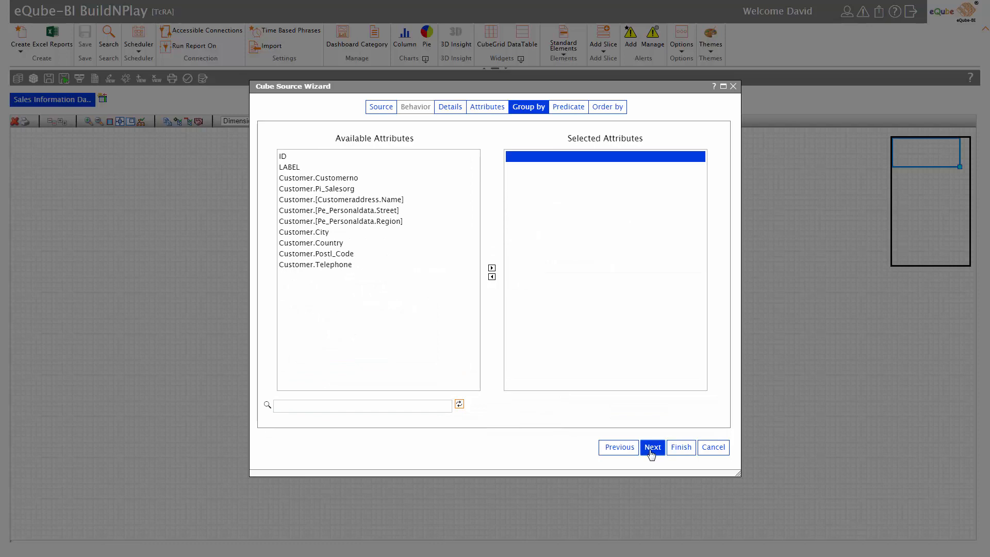
left_click(652, 448)
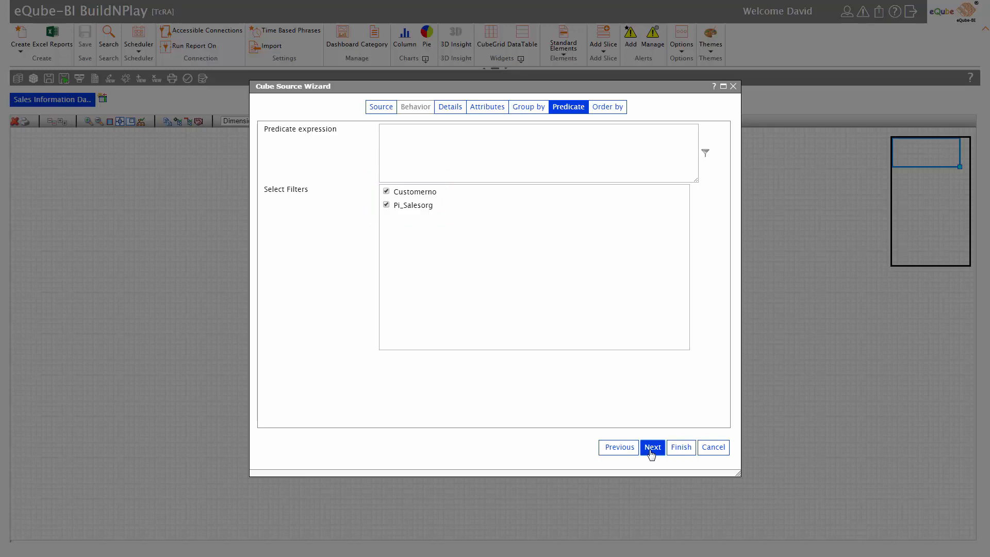
left_click(651, 448)
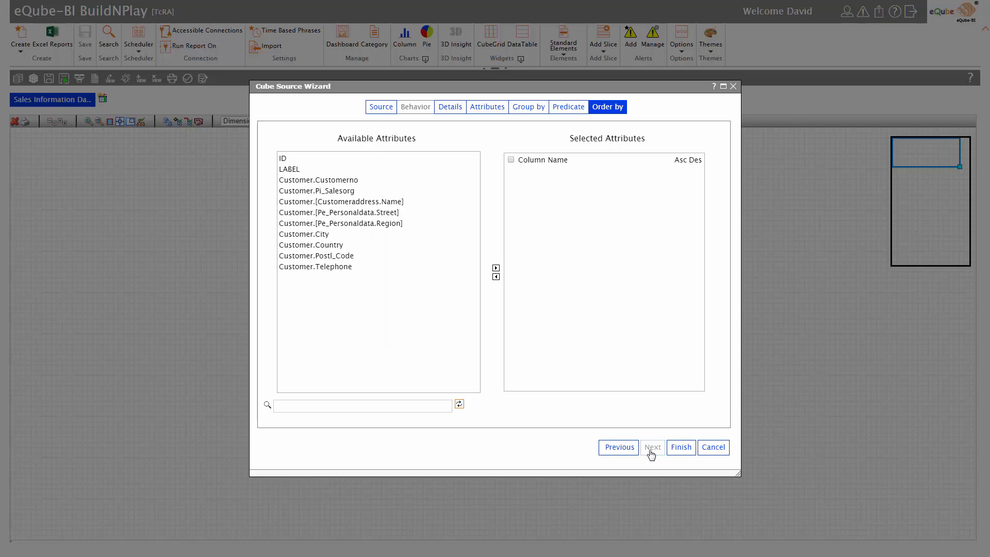
left_click(679, 449)
left_click_drag(119, 236, 220, 296)
right_click(470, 264)
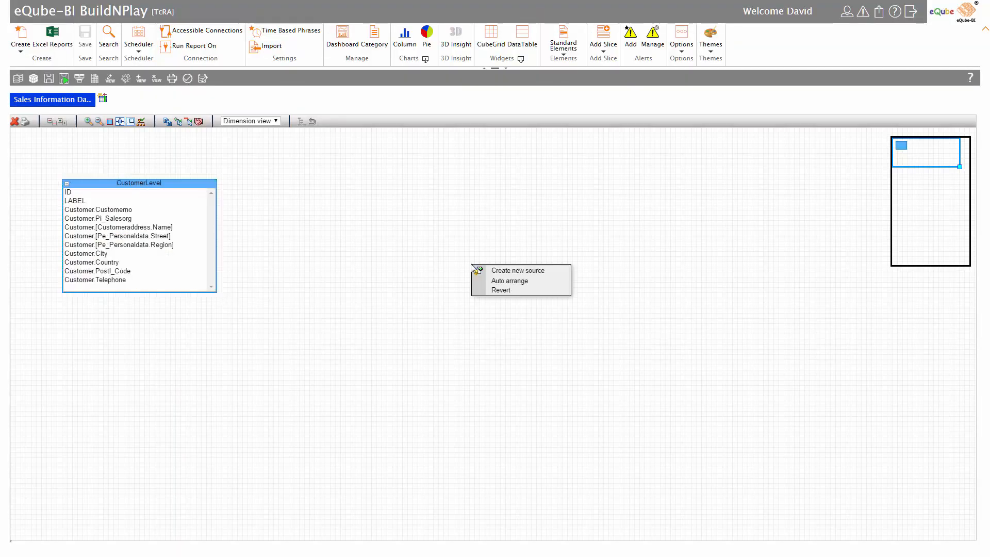
Create a new SalesOrderLevel source from the SalesOrder object.
left_click(505, 270)
left_click(449, 132)
type("SalesOrderLevel")
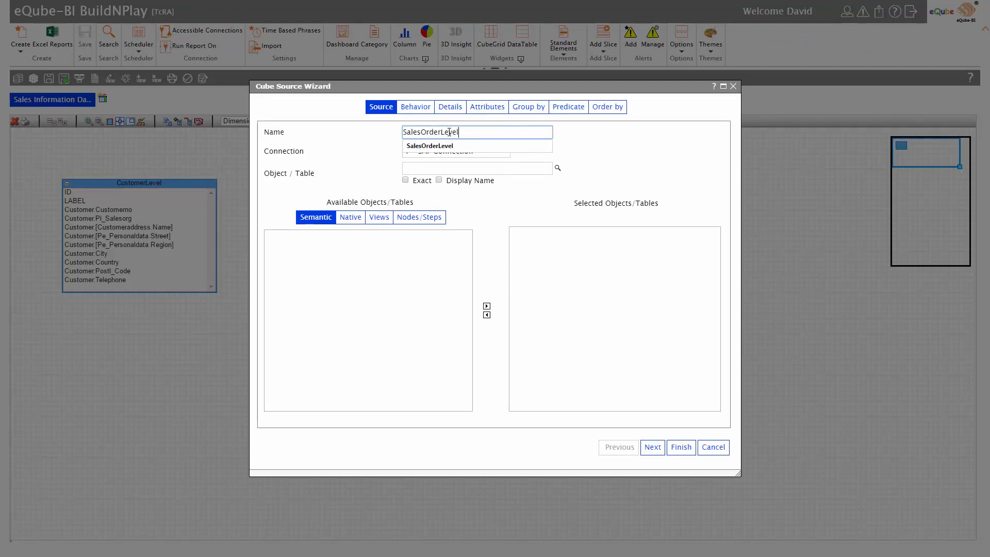
left_click(450, 168)
type("SalesOrder")
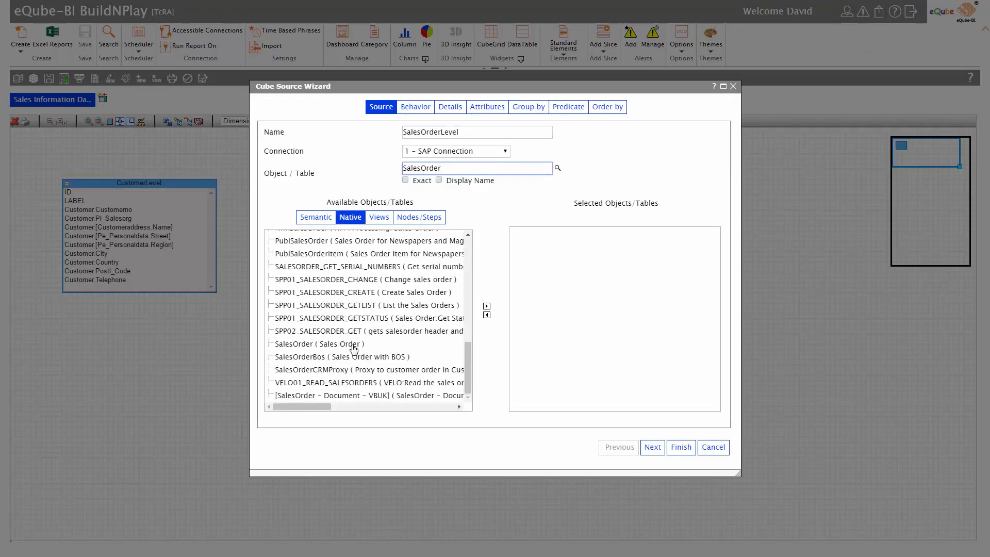
double_click(354, 345)
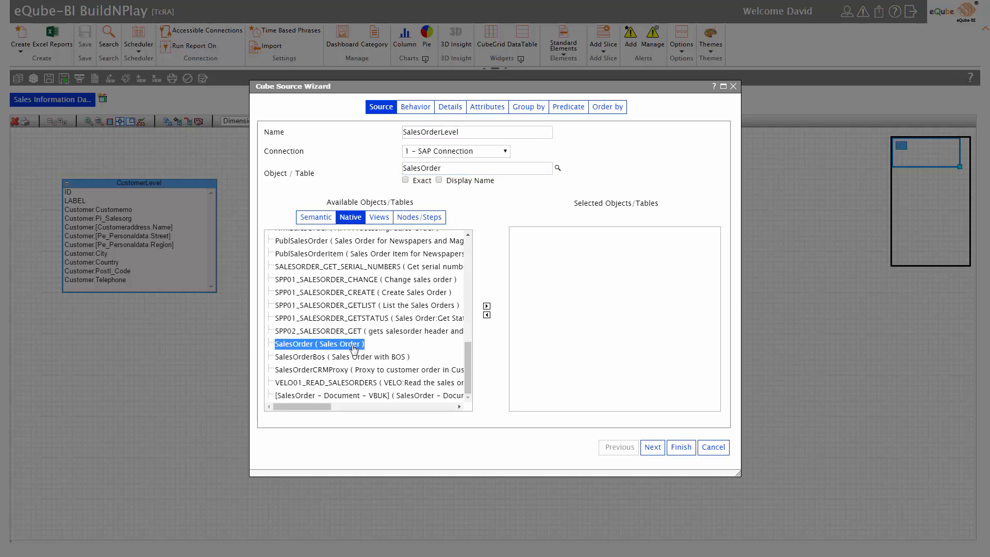
left_click(654, 447)
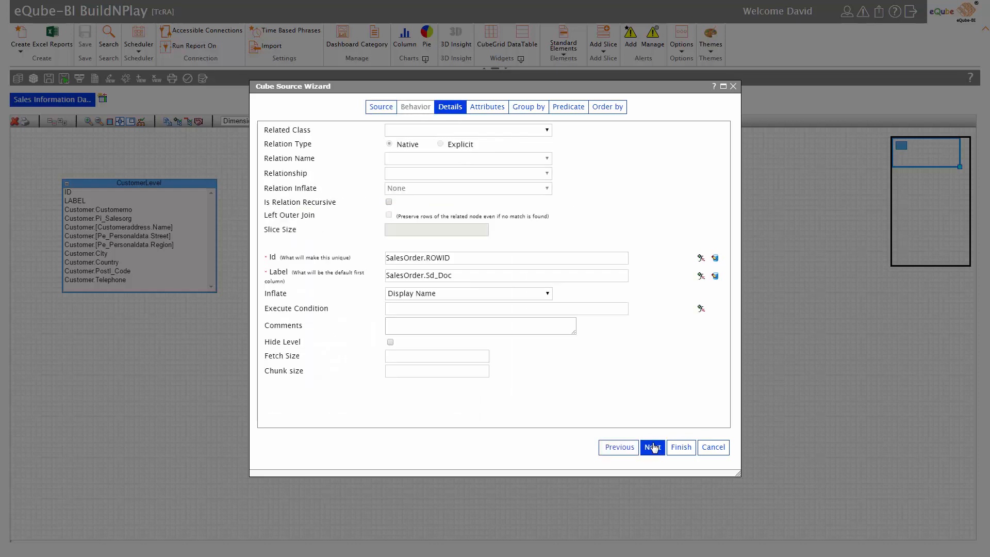
Relate SalesOrderLevel to CustomerLevel through the Customer To SalesOrder relation.
left_click(537, 130)
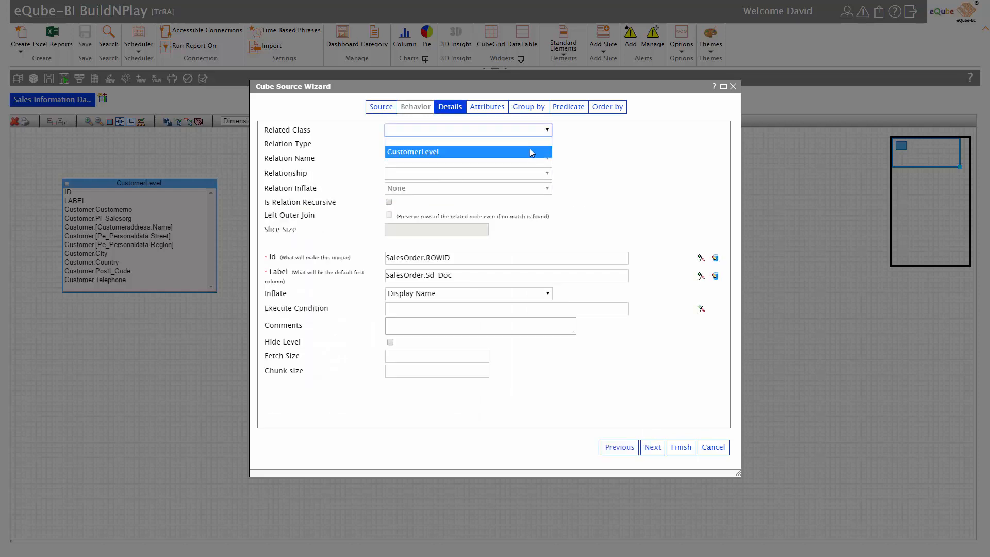
left_click(532, 152)
left_click(530, 159)
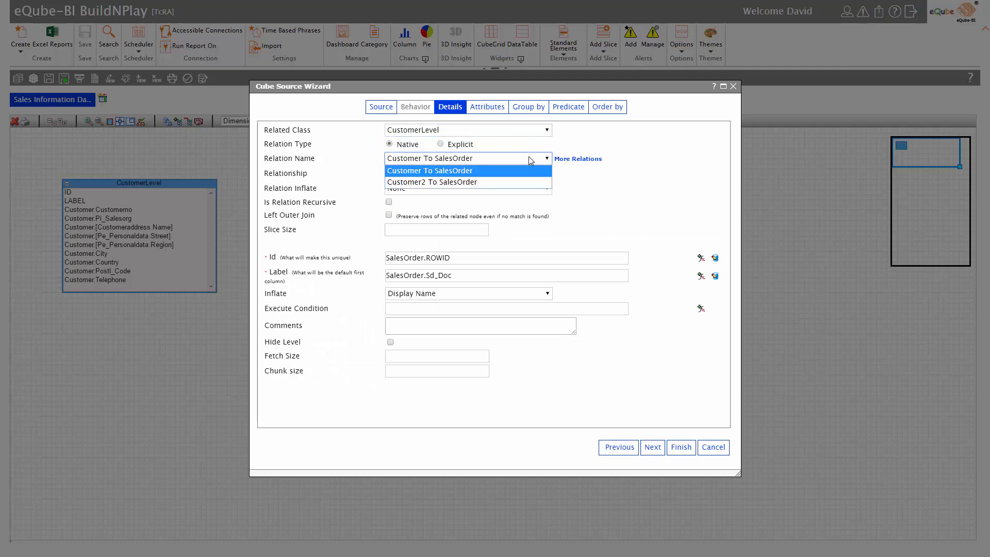
left_click(531, 171)
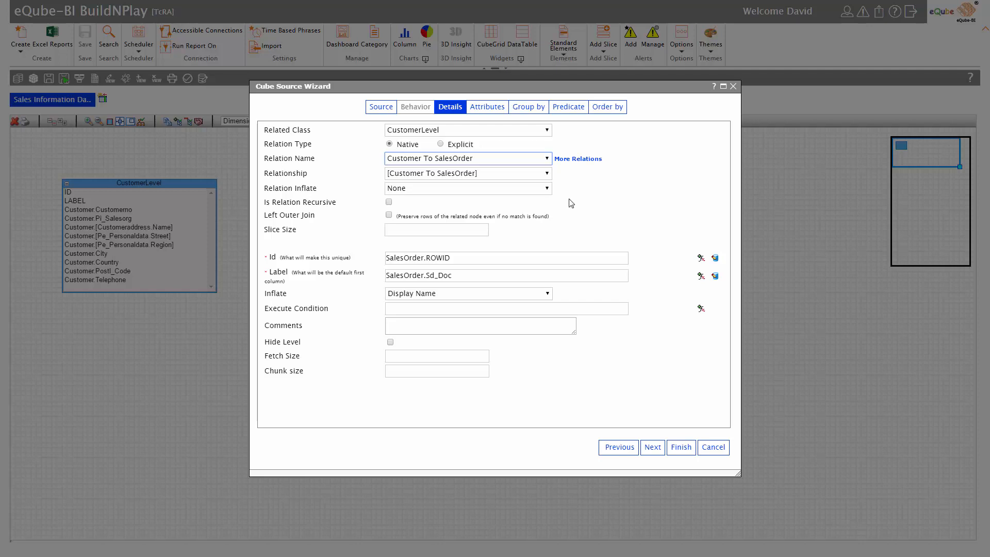
left_click(653, 448)
Add the Material, Net_Price, Dlv_Qty and Doc_Type attributes to SalesOrderLevel.
left_click(397, 381)
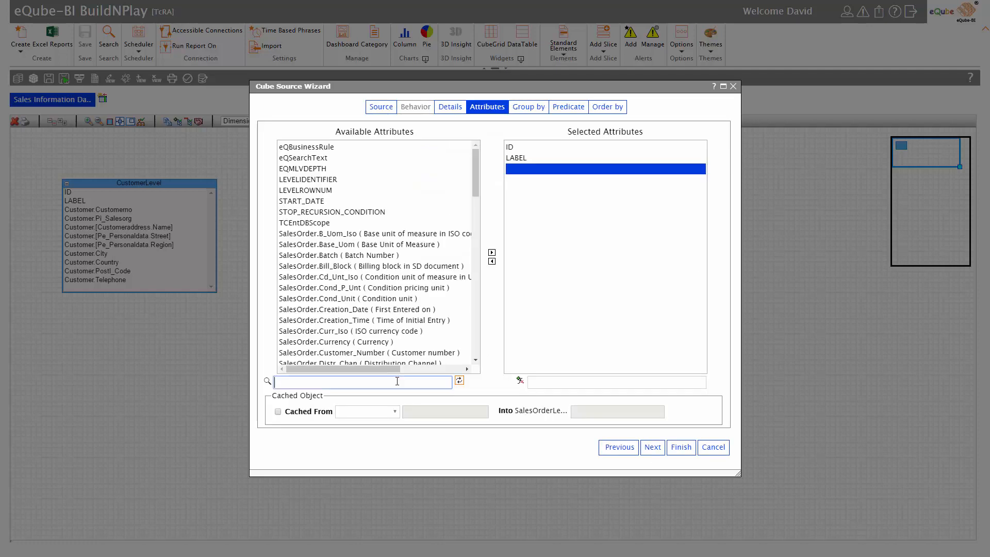
type("material")
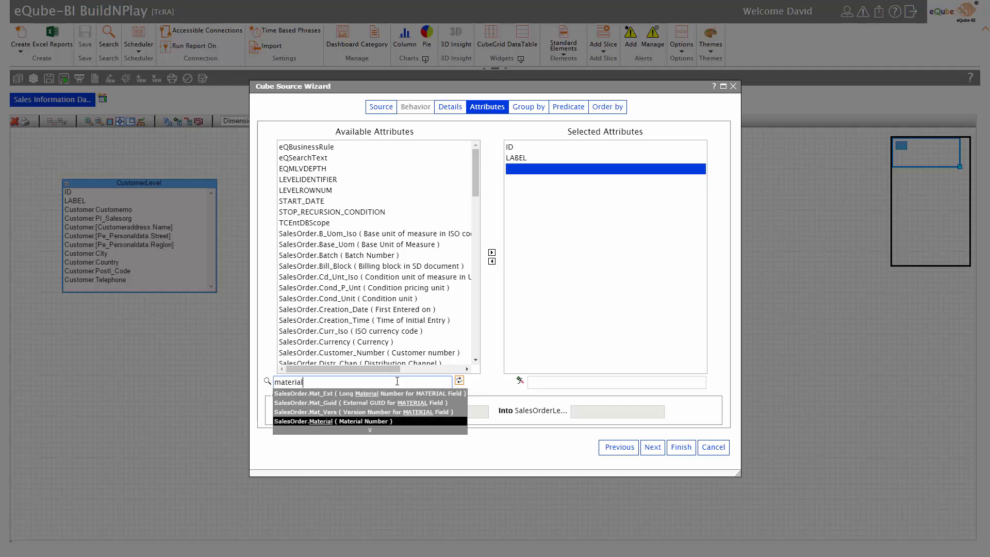
key("Return")
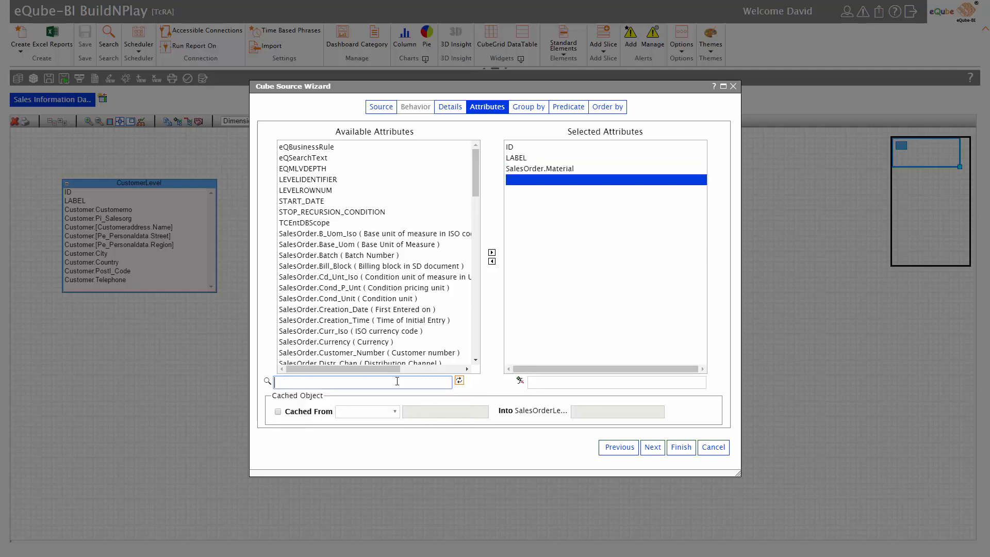
type("net")
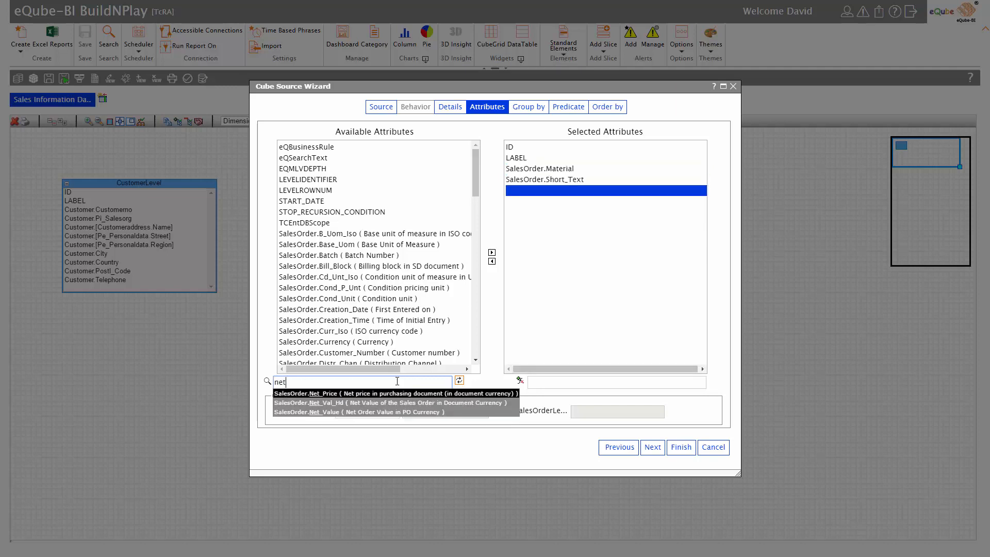
key("Return")
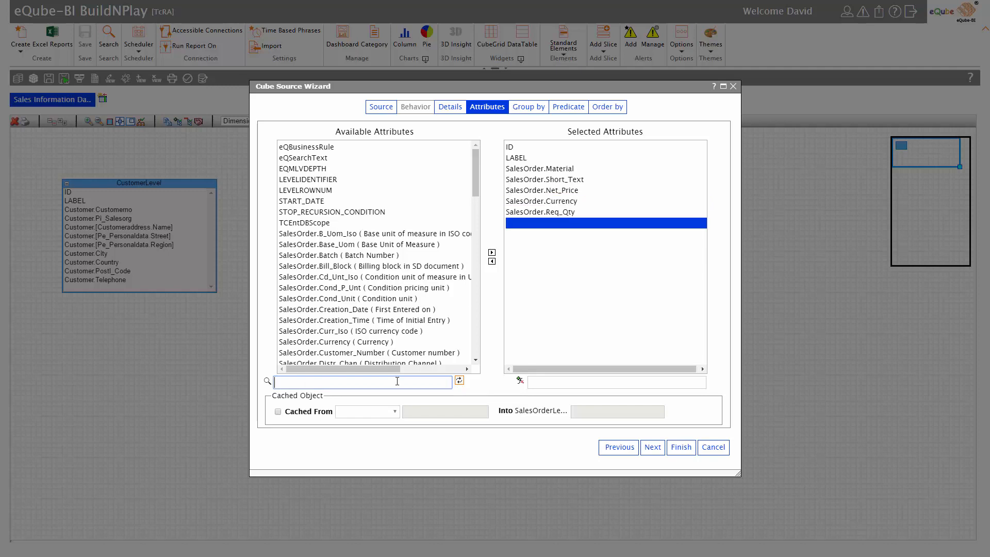
type("quan")
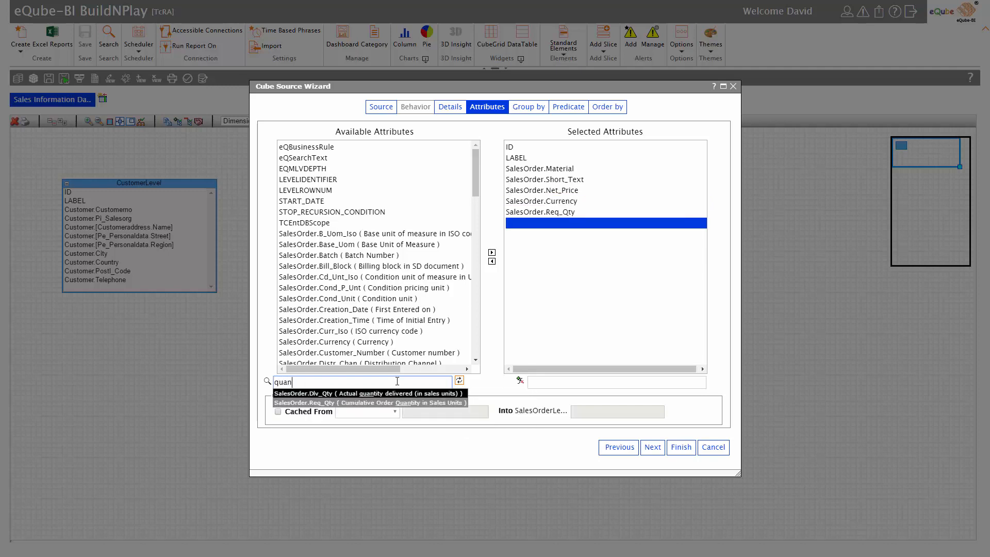
key("Return")
type("t")
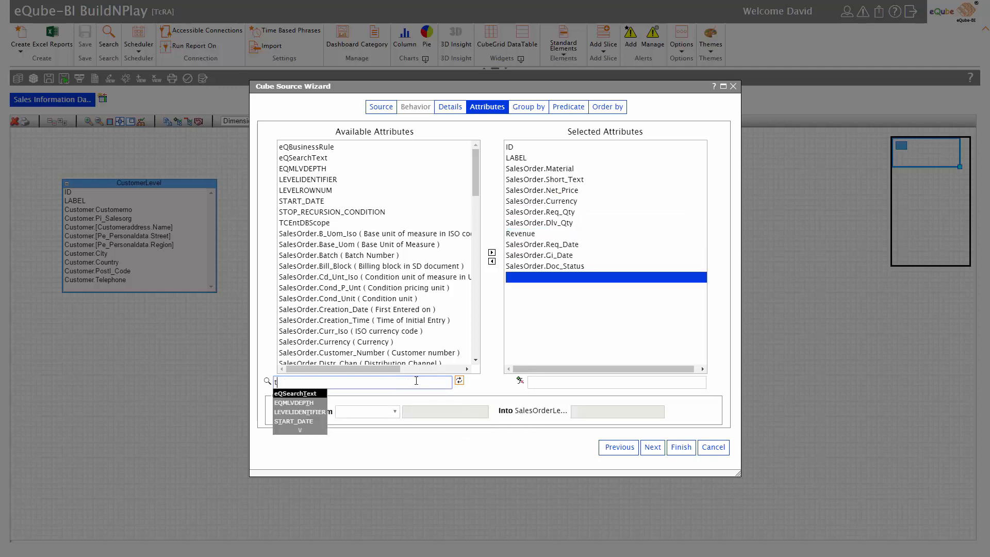
type("ype")
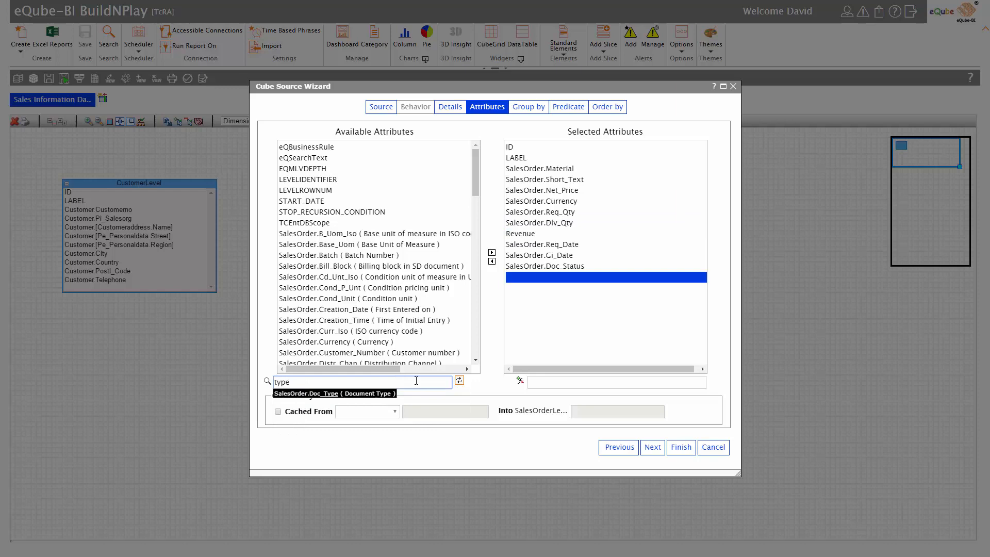
key("Return")
Skip grouping and clear the Customer_Number and Sales_Organization predicate filters.
left_click(651, 448)
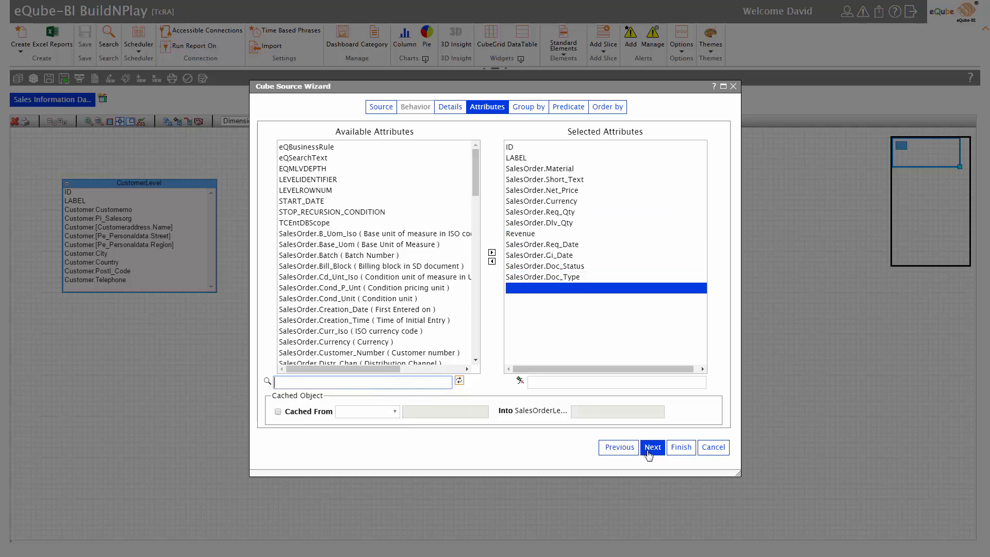
left_click(649, 453)
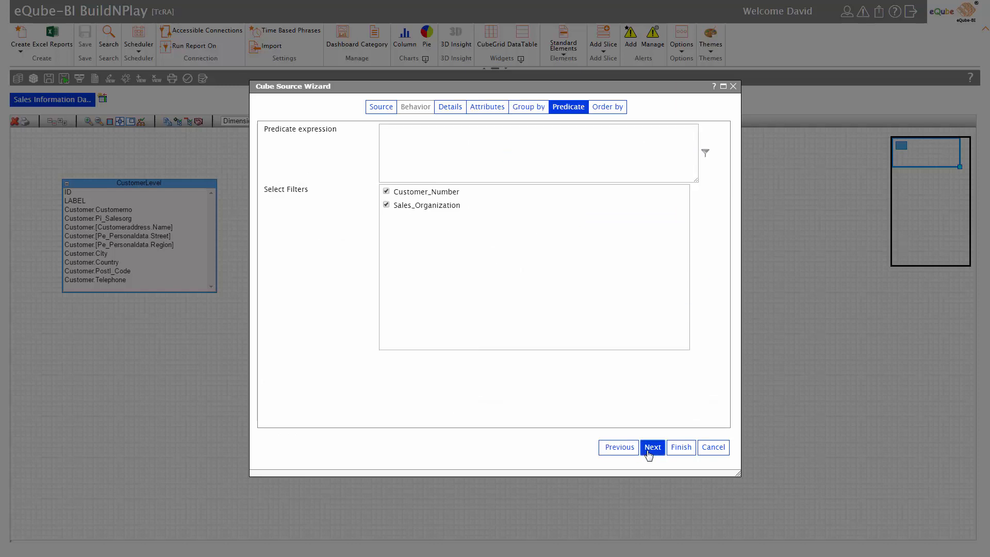
left_click(387, 195)
left_click(389, 207)
left_click(653, 450)
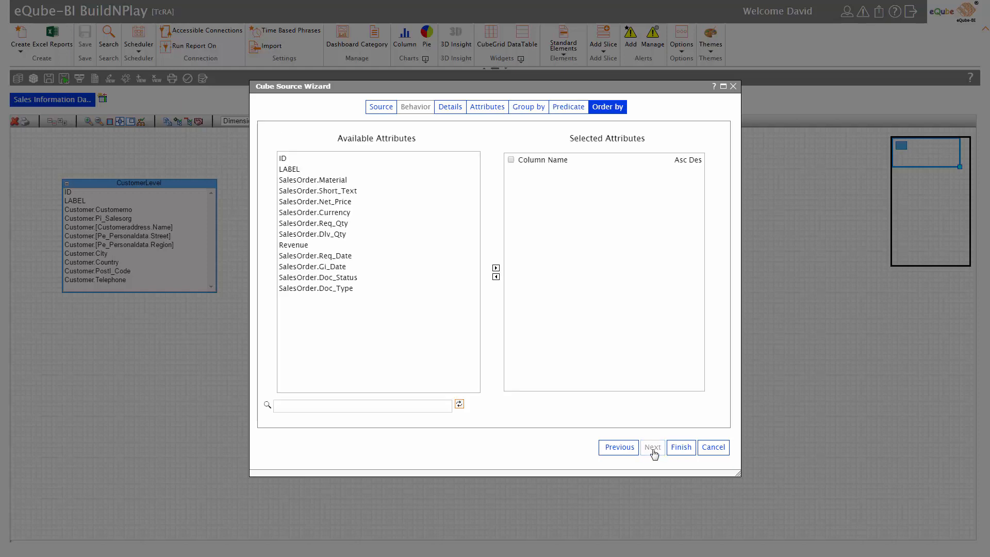
Finish SalesOrderLevel, enlarge its node, and open the Sales Information Dashboard cube view.
left_click(680, 449)
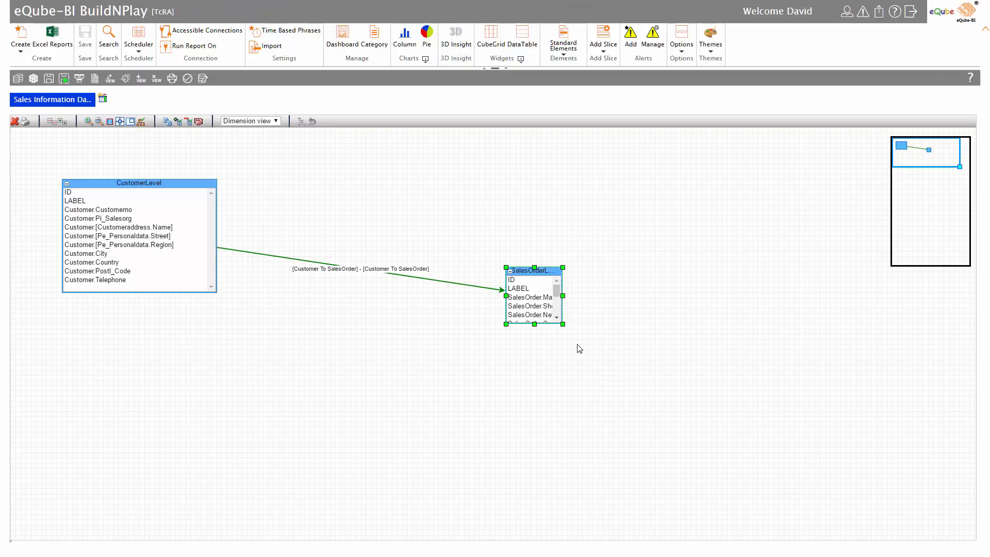
left_click_drag(563, 325, 728, 391)
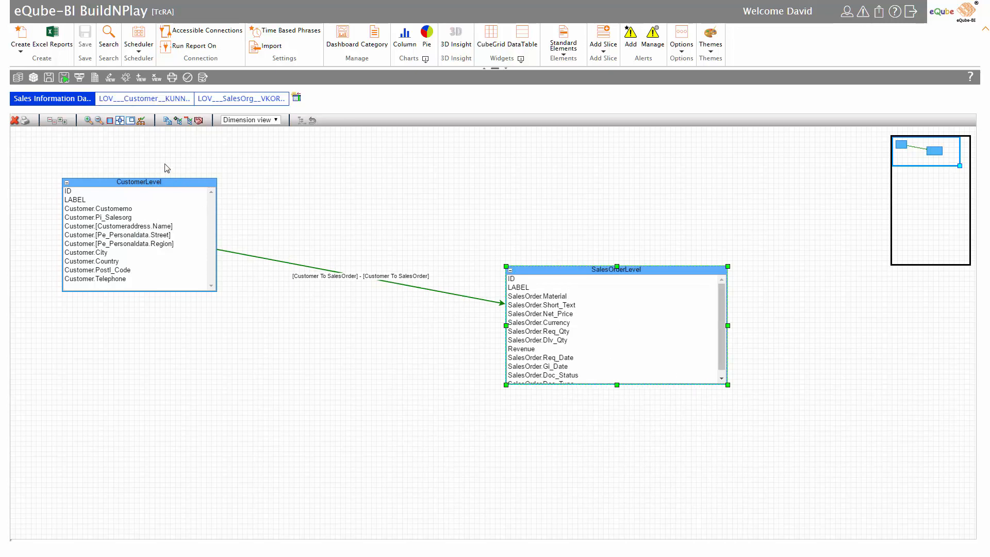
left_click(37, 80)
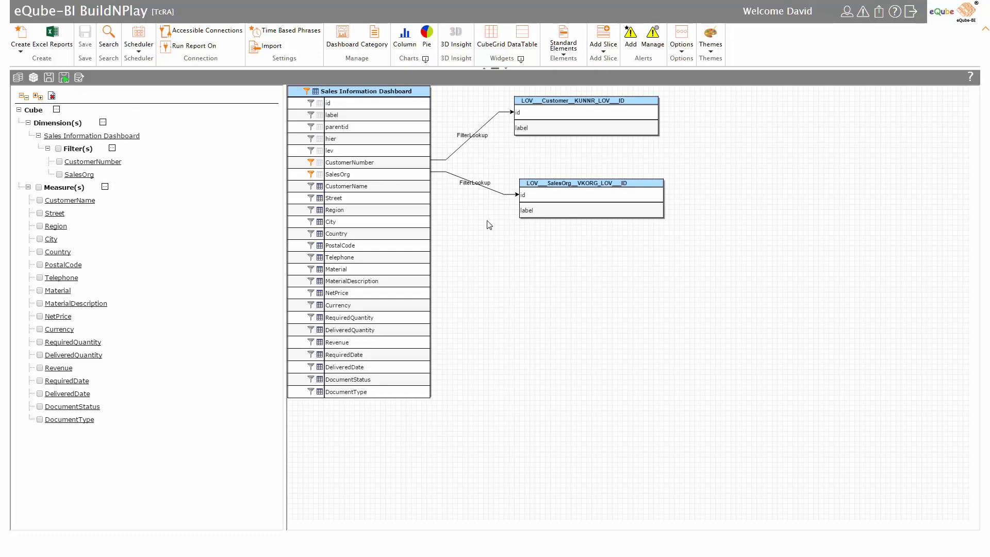
Run the cube and add two customers to the CustomerNumber filter by name search.
left_click(67, 82)
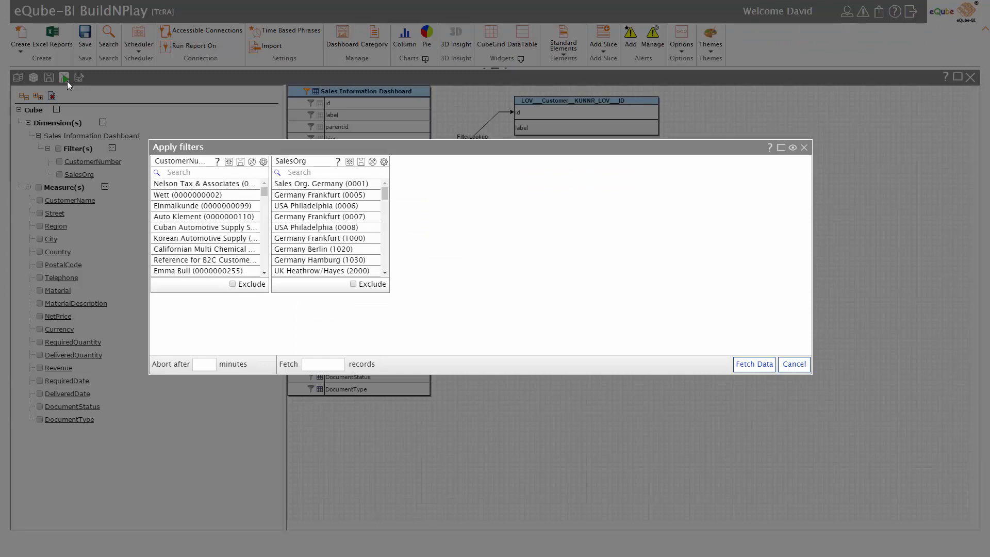
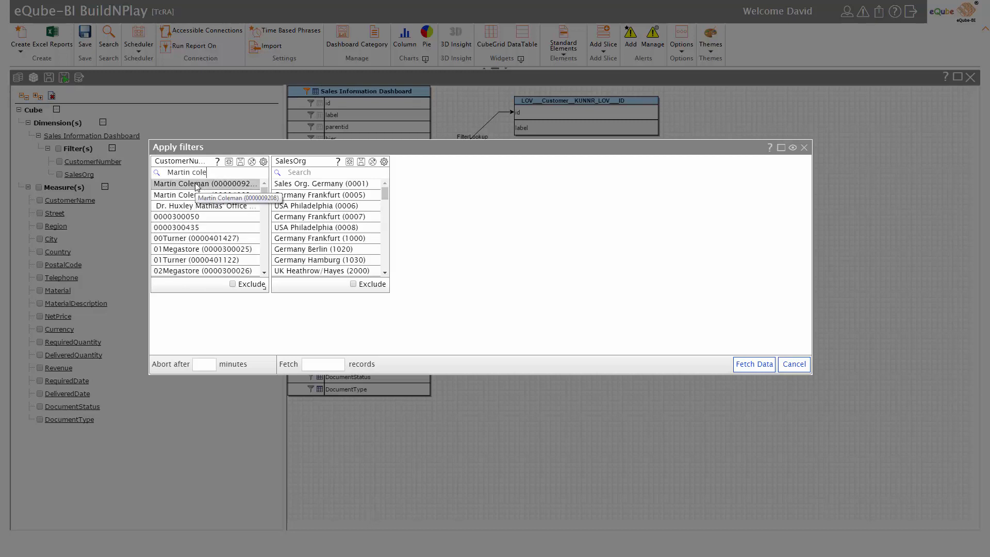
left_click(197, 187)
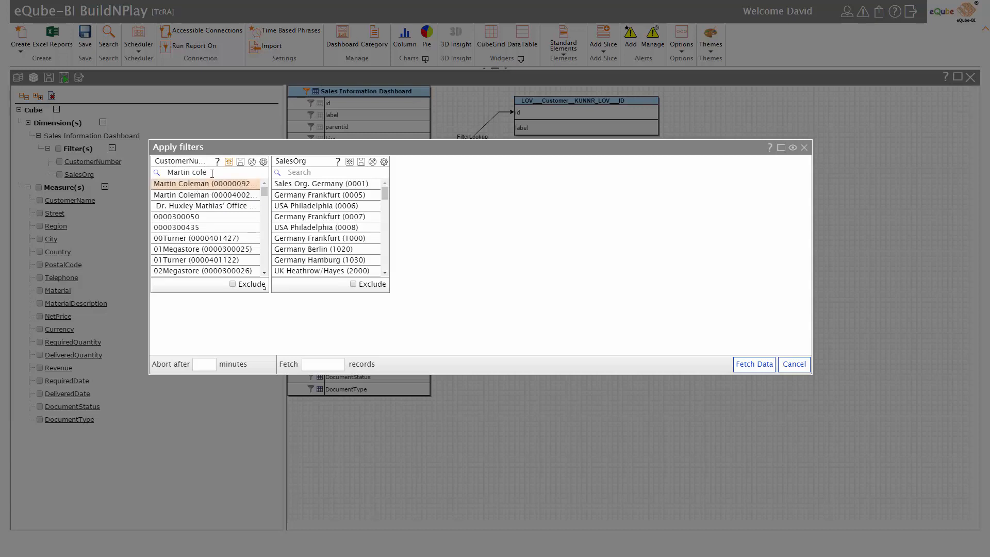
left_click_drag(211, 174, 168, 171)
type("David")
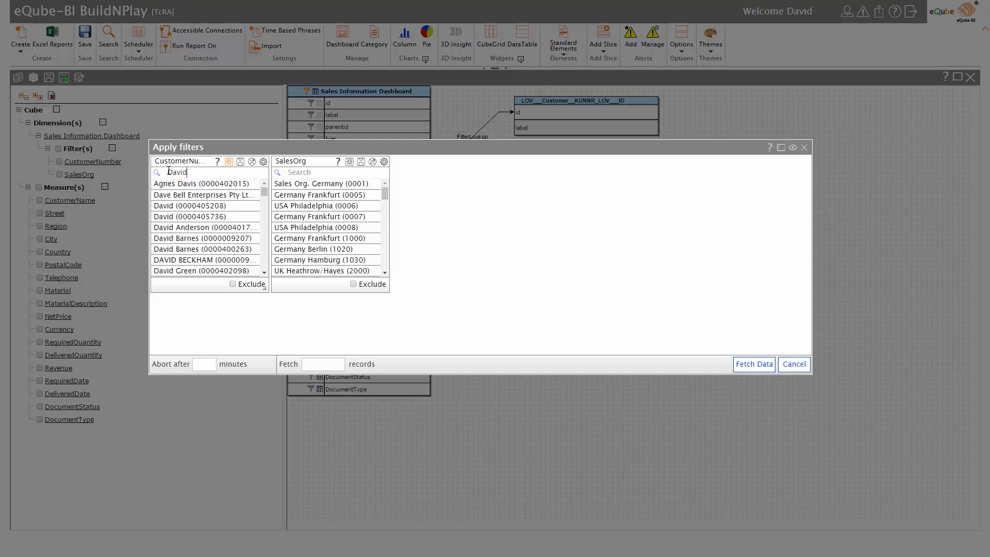
type(" B")
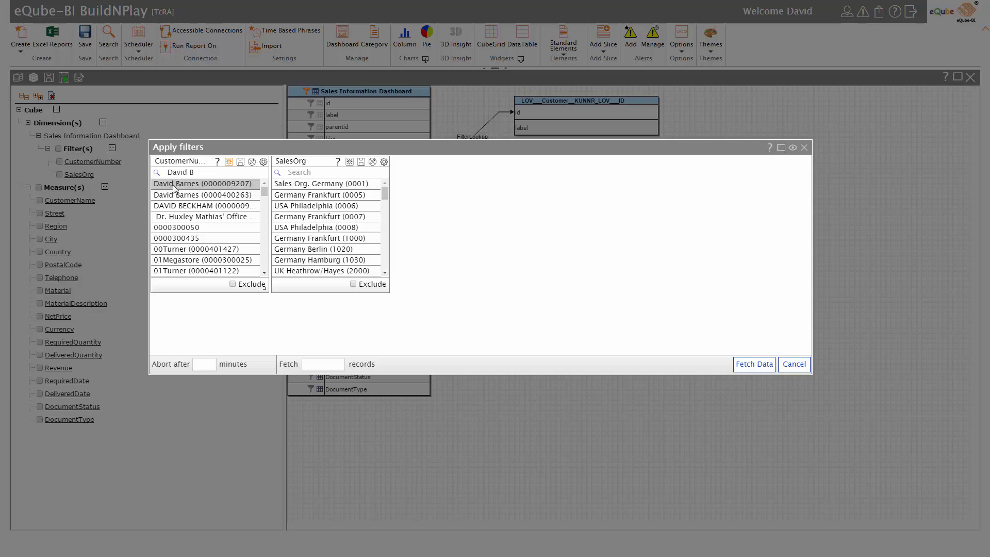
left_click(200, 187)
Search for two more customers by name and add each to the CustomerNumber filter.
left_click_drag(198, 172, 167, 172)
type("N")
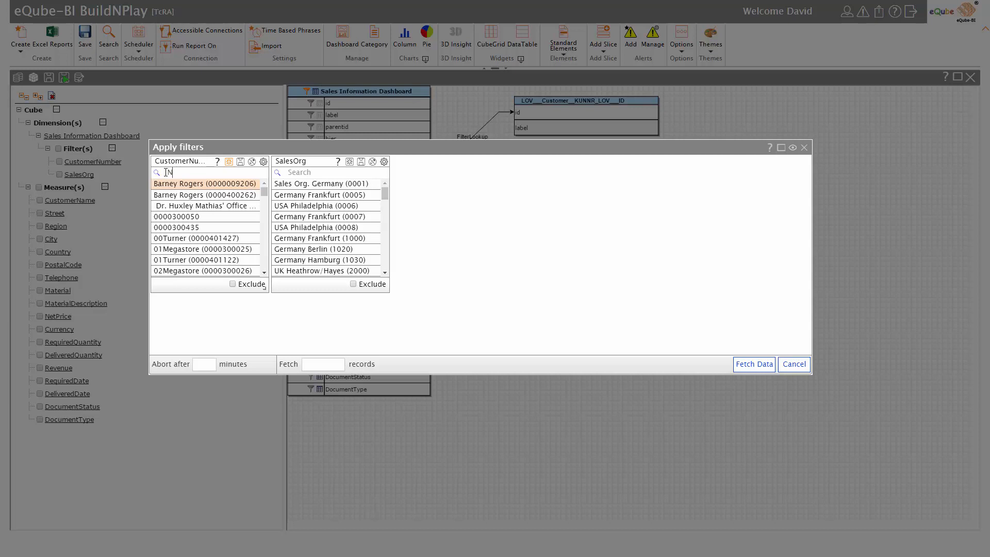
type("eil")
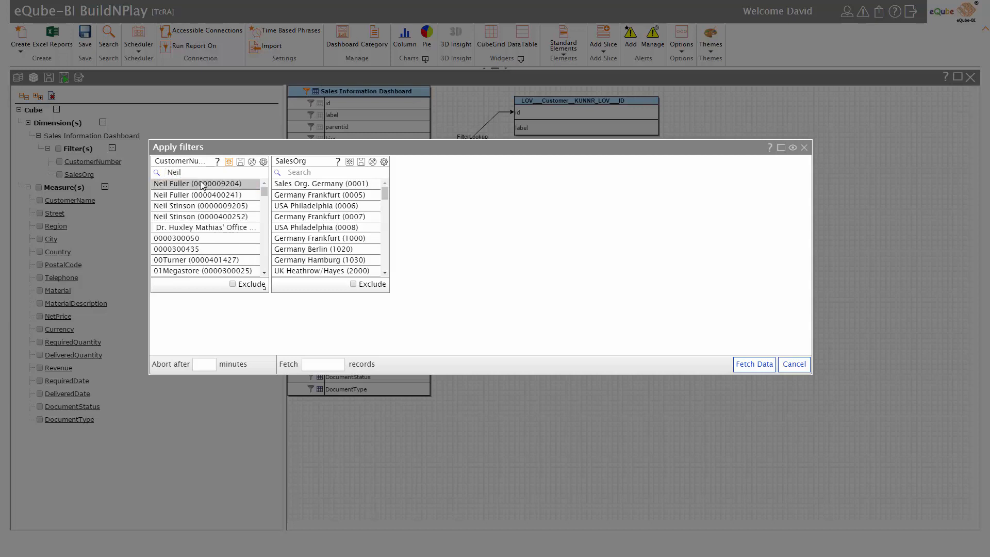
left_click(202, 208, "ctrl")
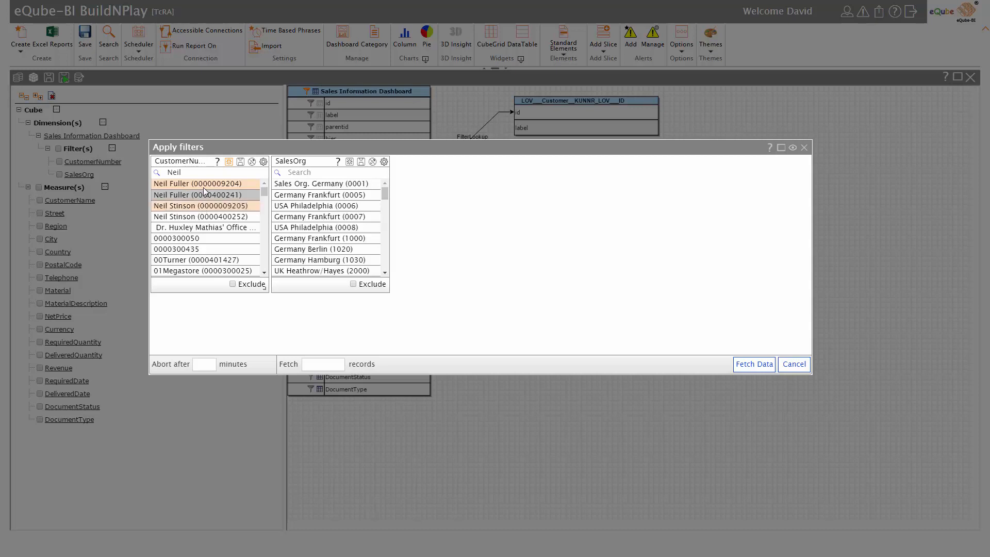
left_click_drag(181, 171, 169, 172)
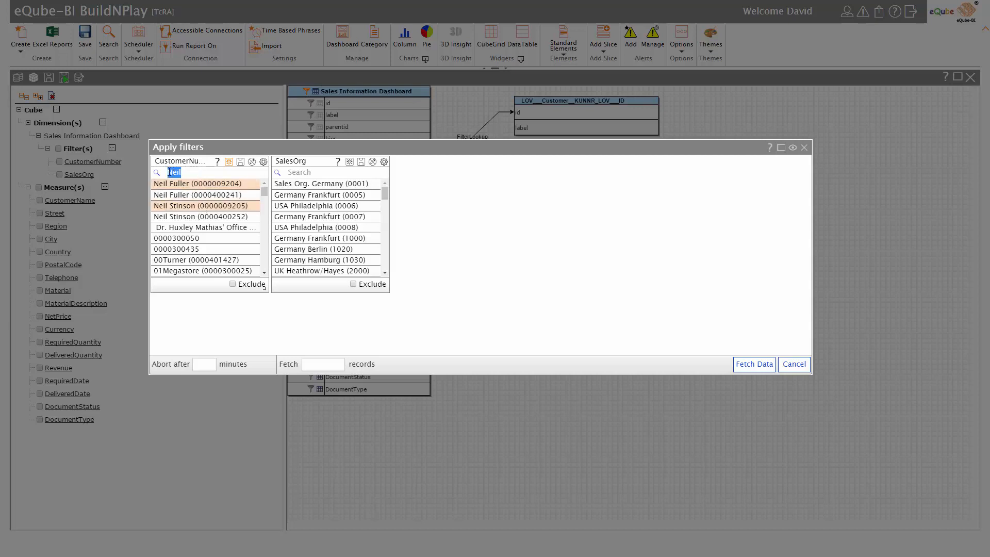
key("BackSpace")
type("Christopher")
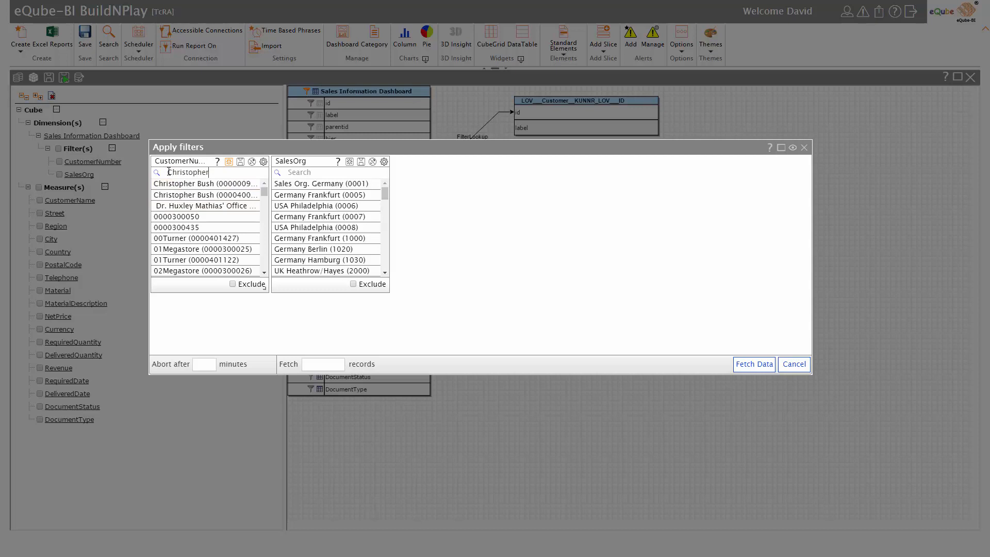
left_click(187, 184)
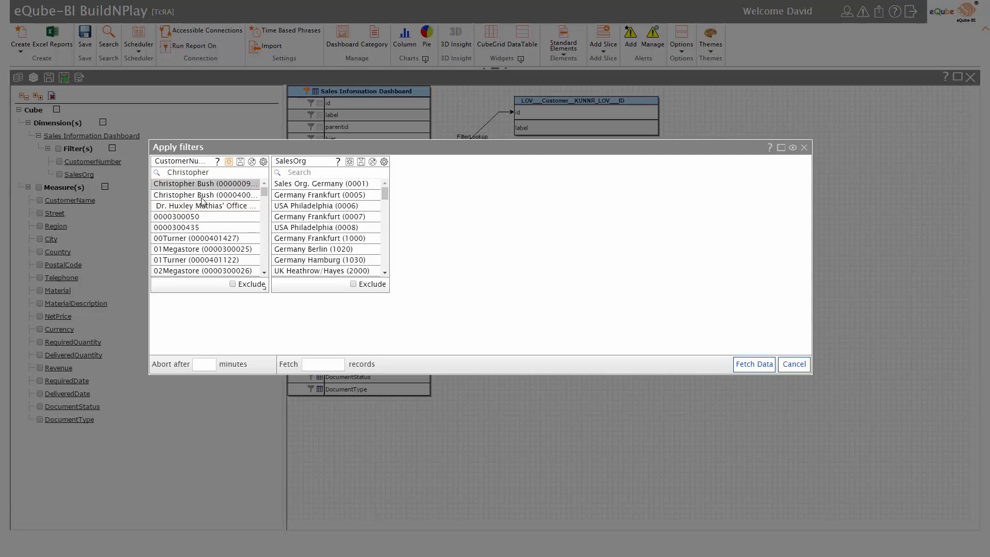
Fetch data for the chosen customers and hide the ribbon and cube panel.
left_click(755, 364)
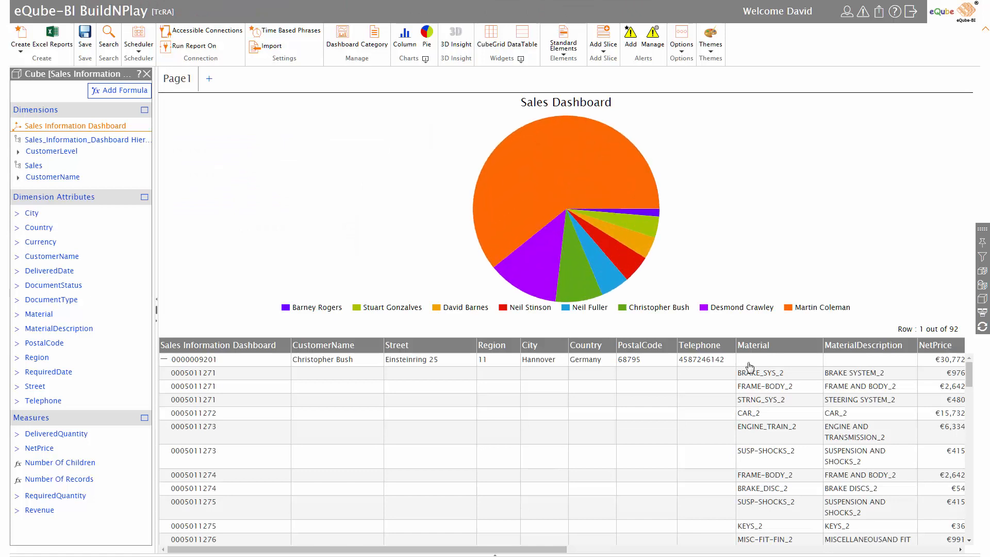
left_click(165, 360)
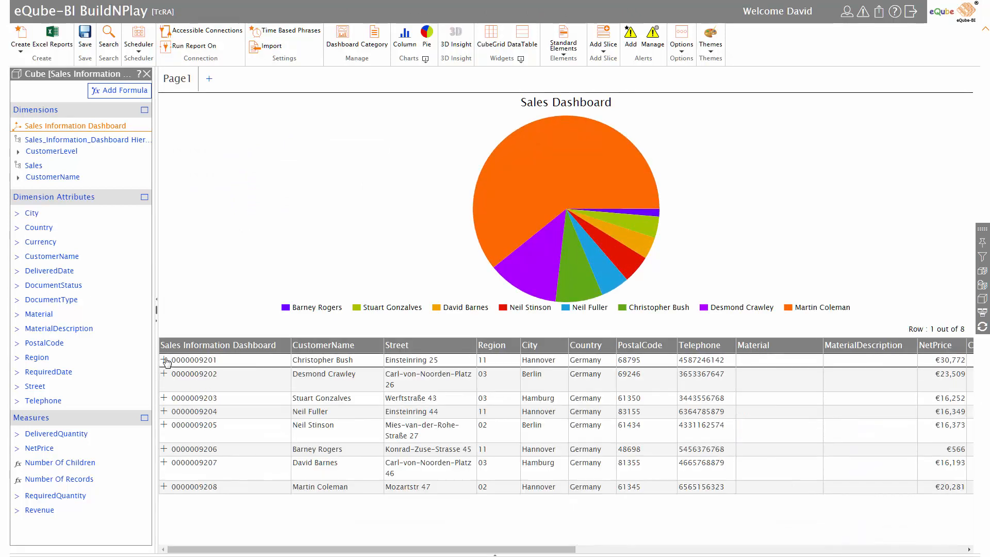
left_click(985, 32)
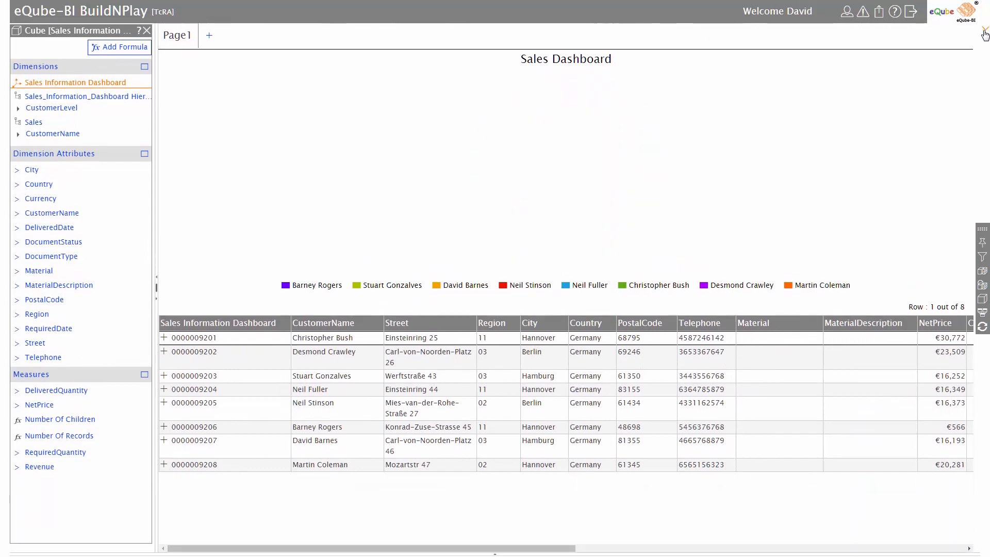
left_click(156, 283)
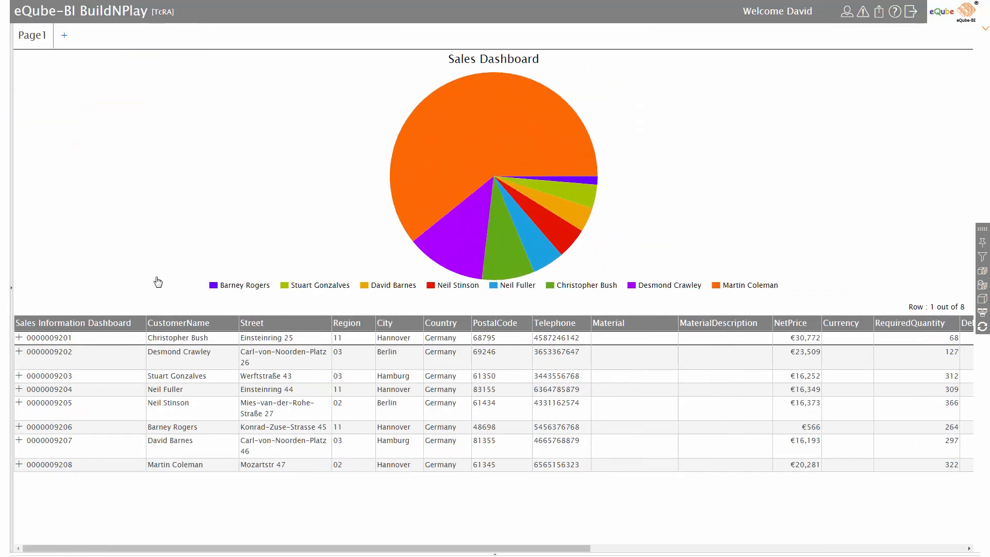
Drill into one customer's pie slice for its sales orders, then drill back up.
left_click(512, 256)
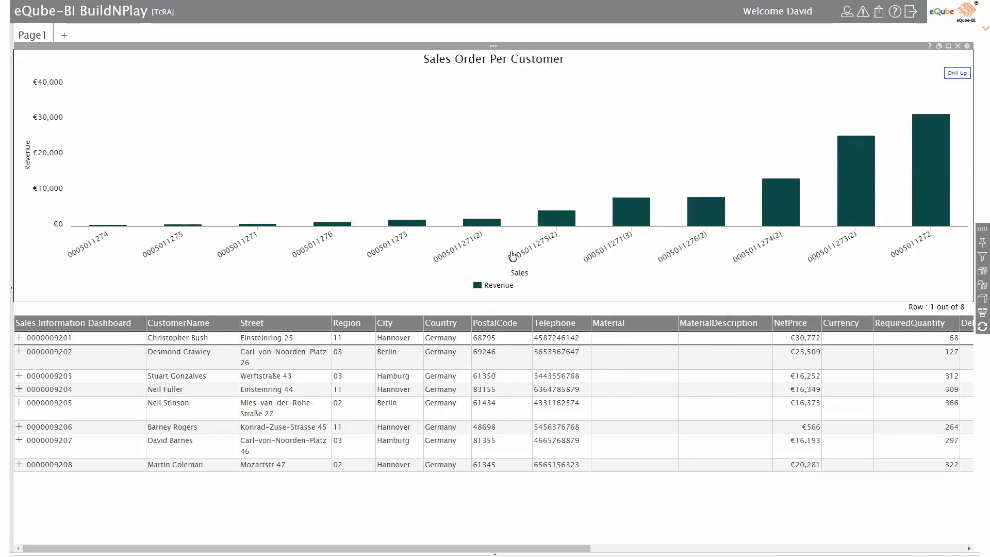
mouse_move(630, 217)
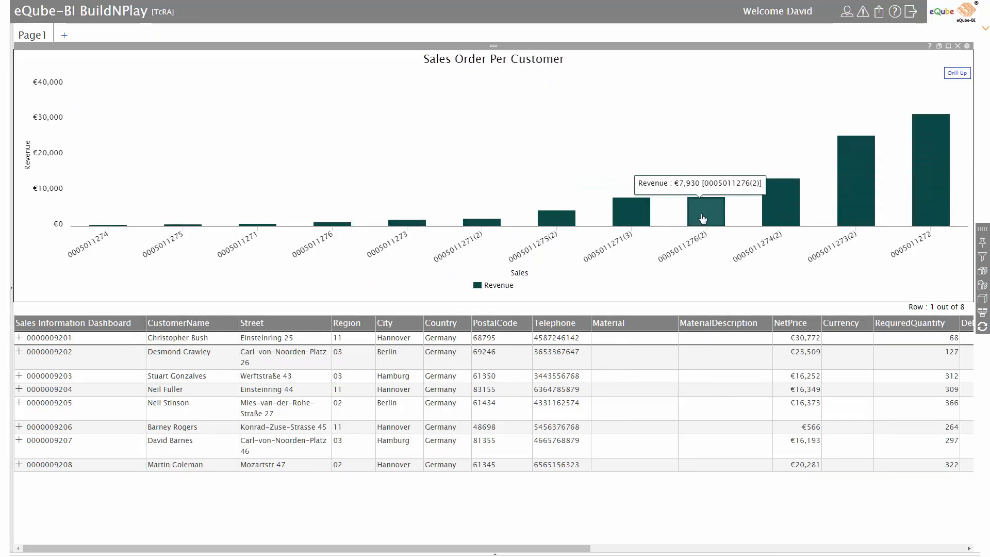
mouse_move(775, 212)
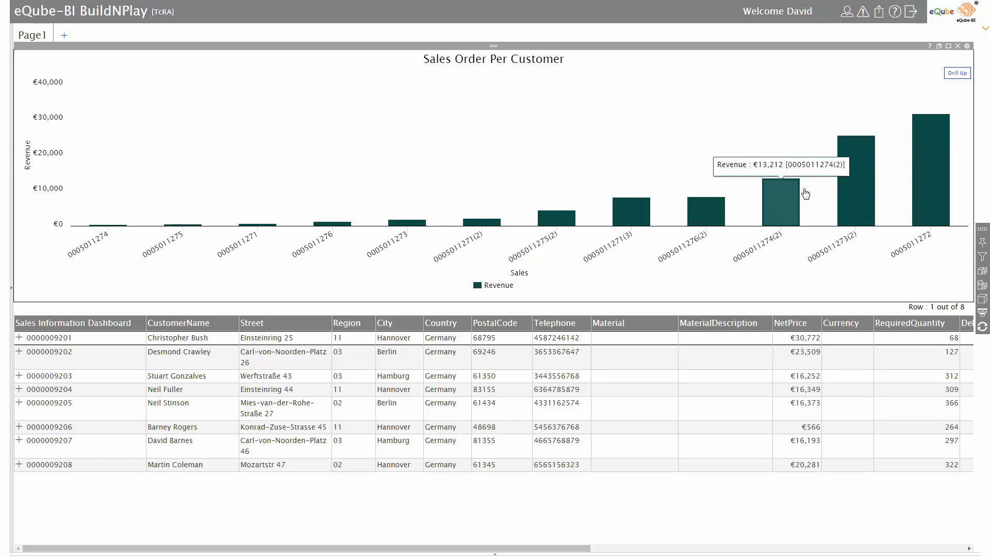
left_click(957, 73)
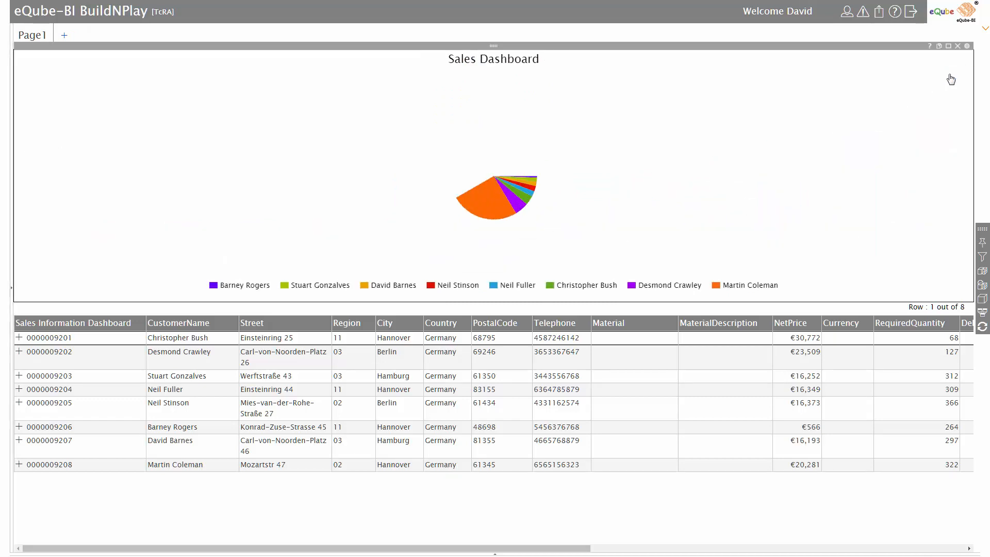
left_click(19, 338)
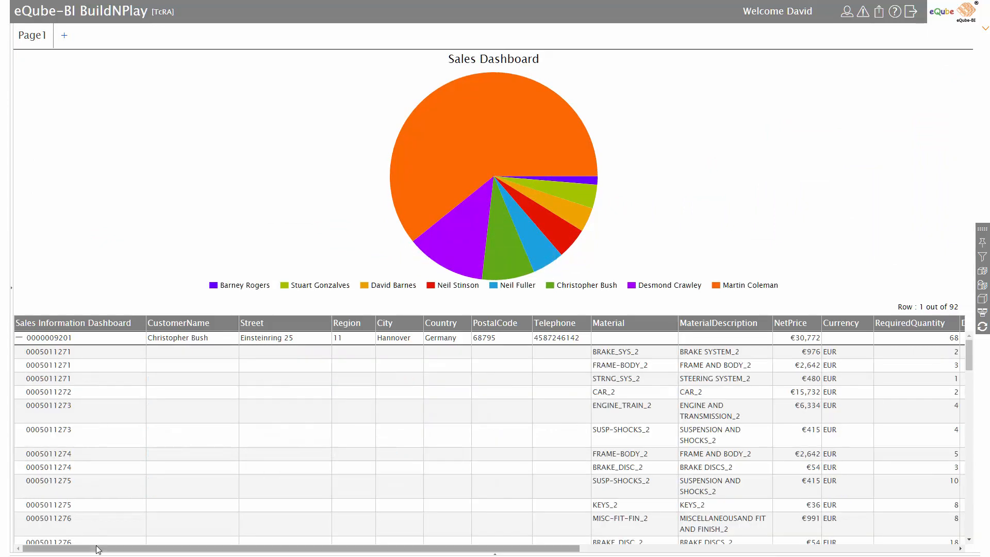
left_click_drag(99, 545, 375, 555)
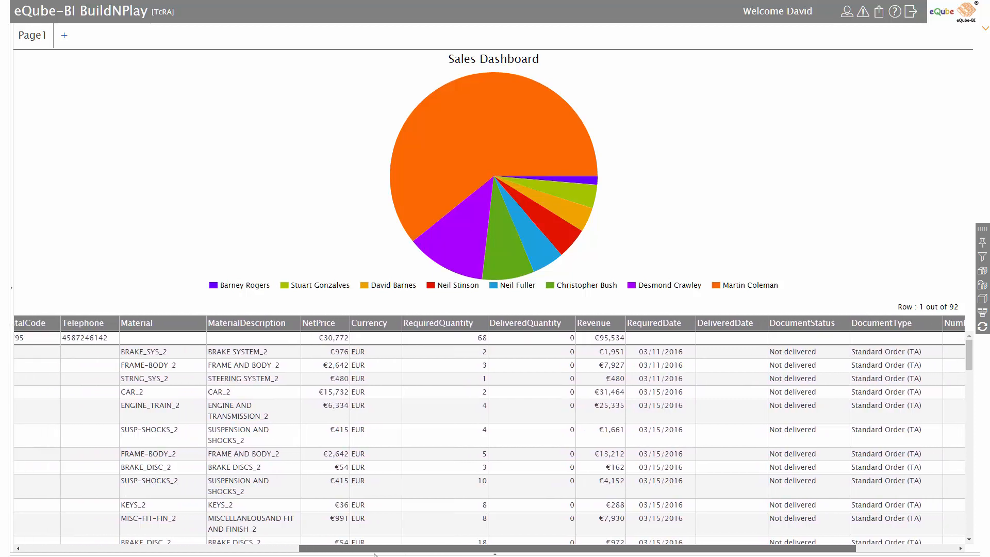
left_click_drag(859, 354, 923, 352)
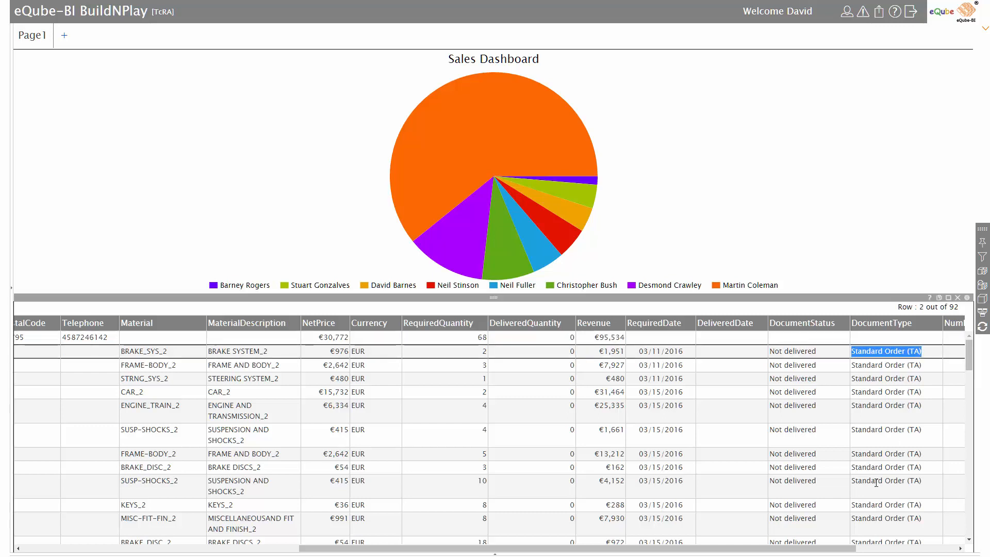
left_click_drag(776, 548, 473, 556)
left_click(18, 339)
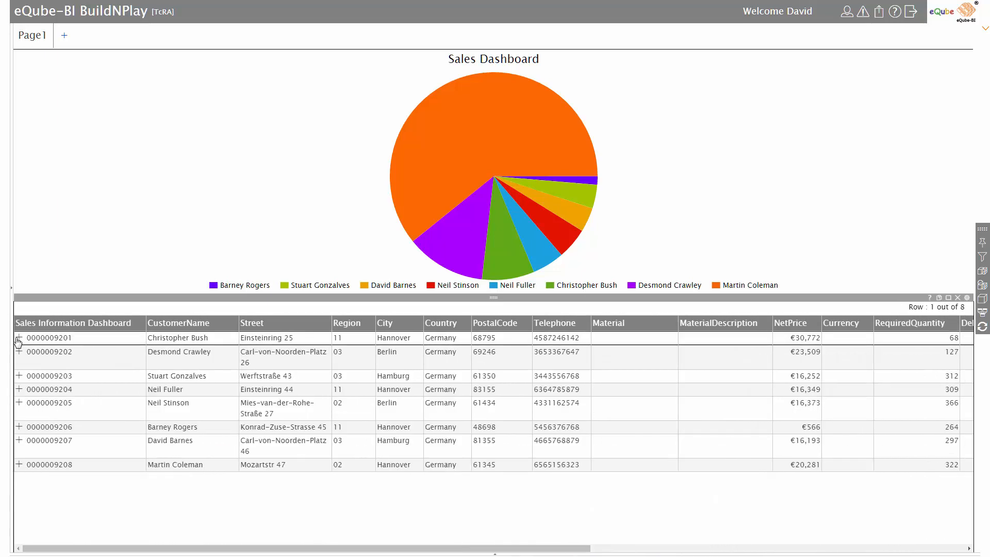
left_click(986, 315)
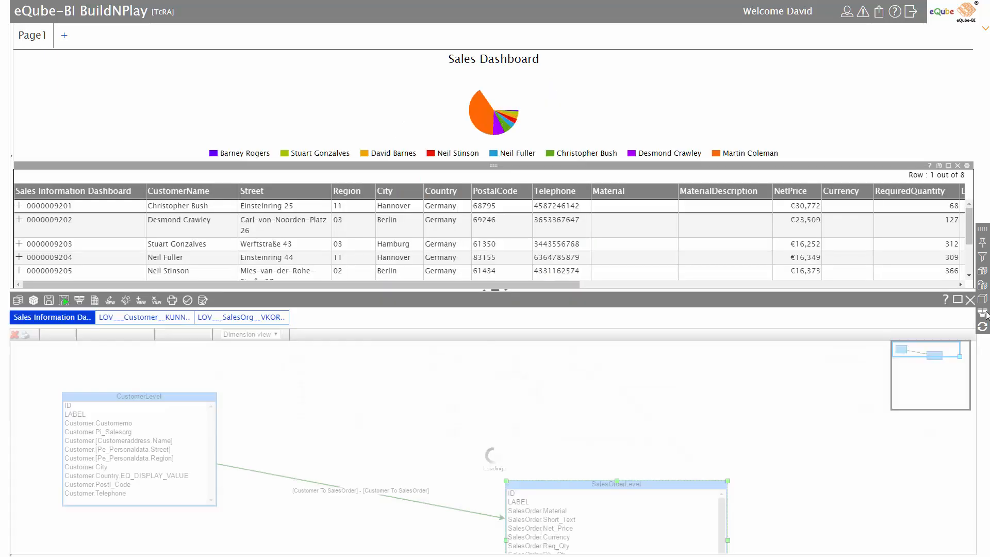
left_click(486, 291)
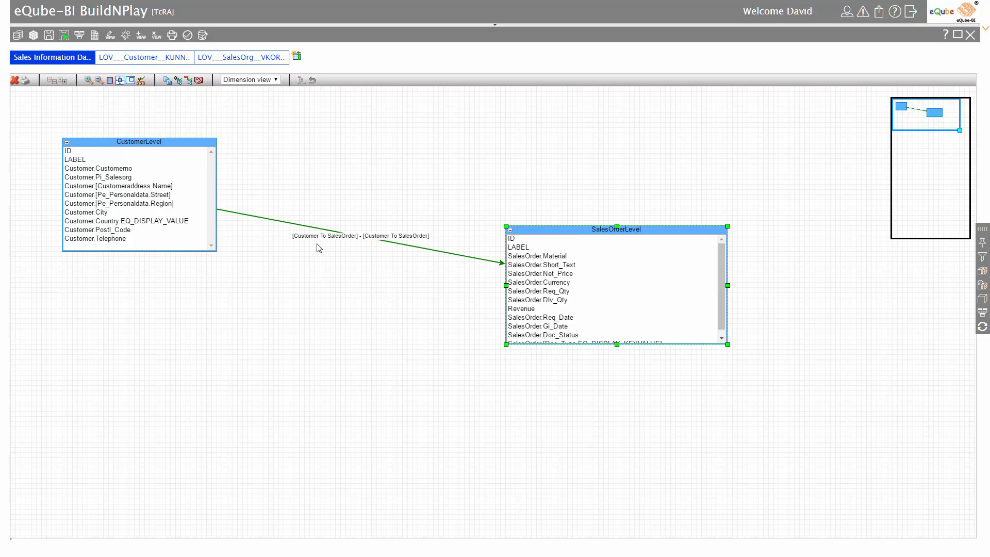
left_click(95, 36)
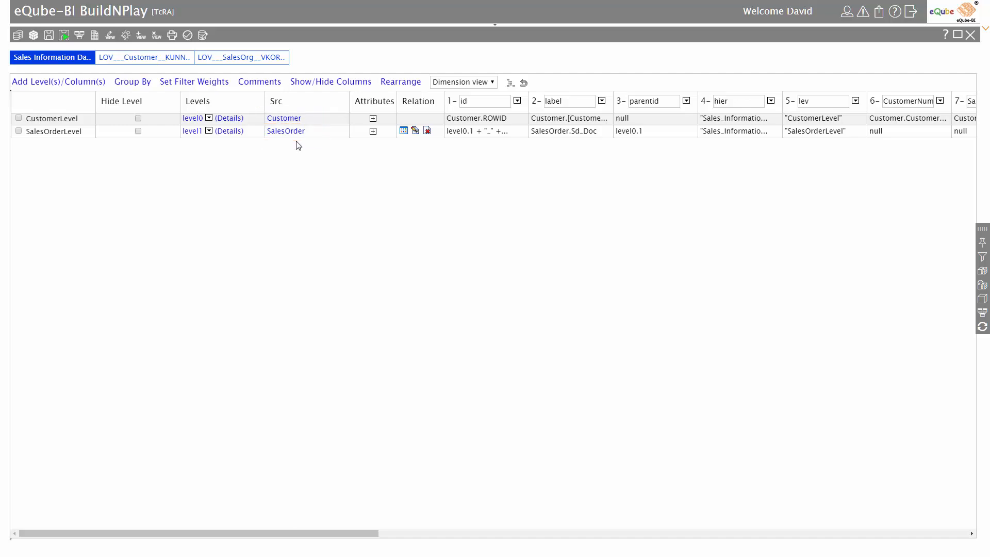
left_click(404, 132)
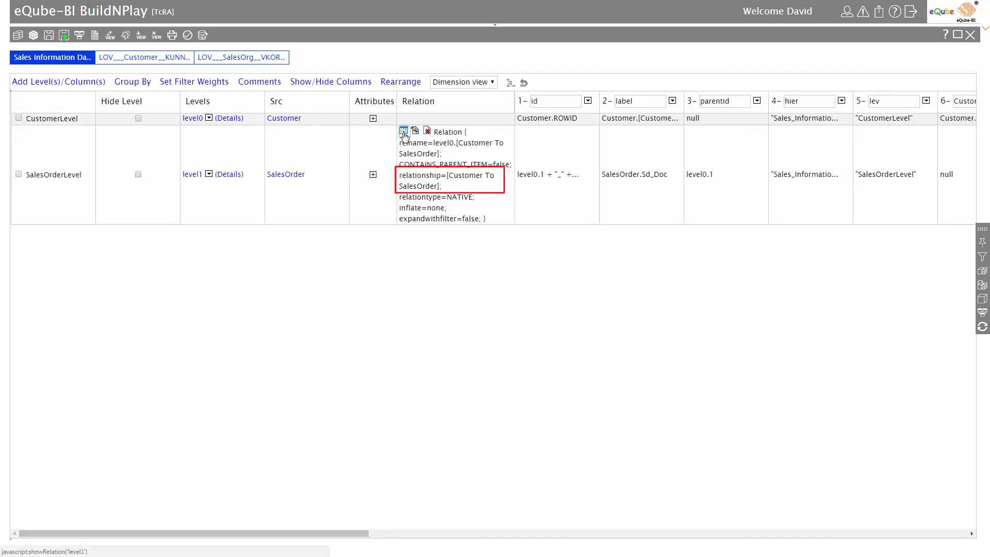
left_click_drag(449, 176, 443, 183)
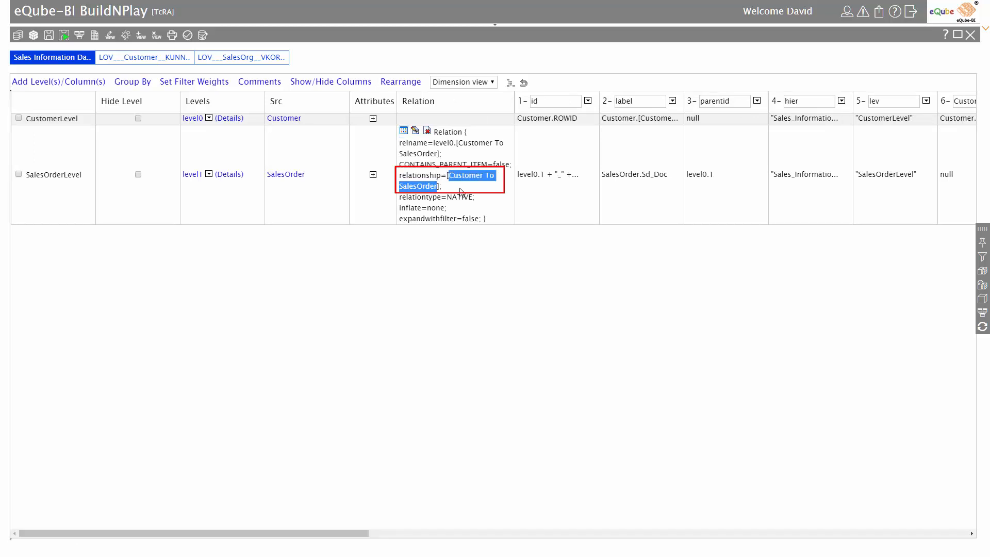
left_click(404, 131)
left_click_drag(346, 533, 813, 533)
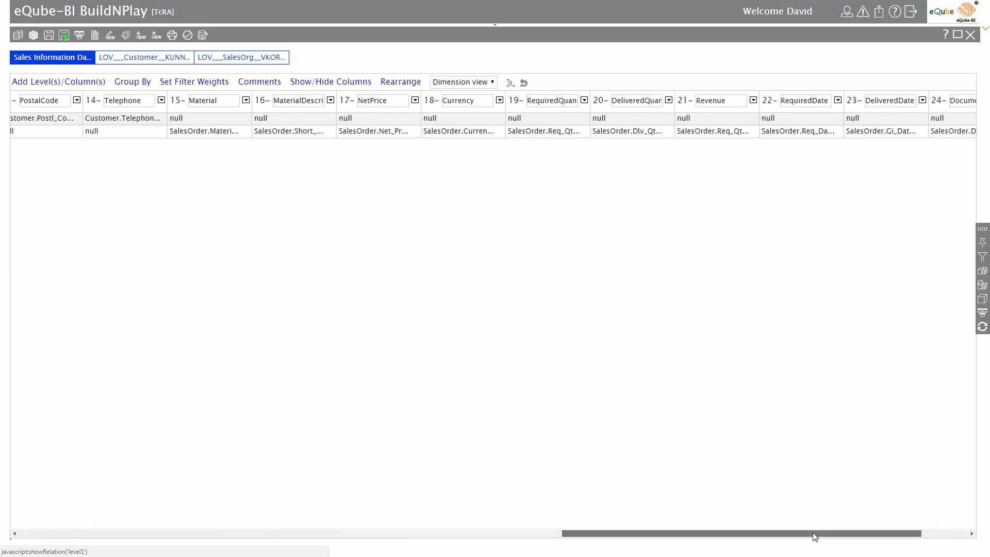